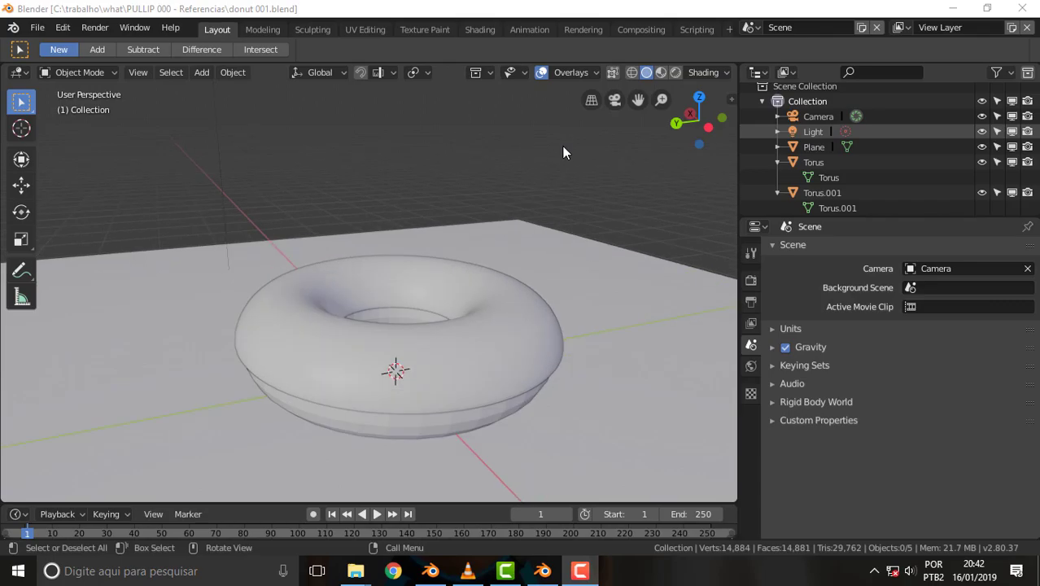
Step: Tilt the view down onto the donut and switch the viewport to Rendered shading
{"action": "scroll", "coordinate": [563, 152], "scroll_direction": "up", "scroll_amount": 3}
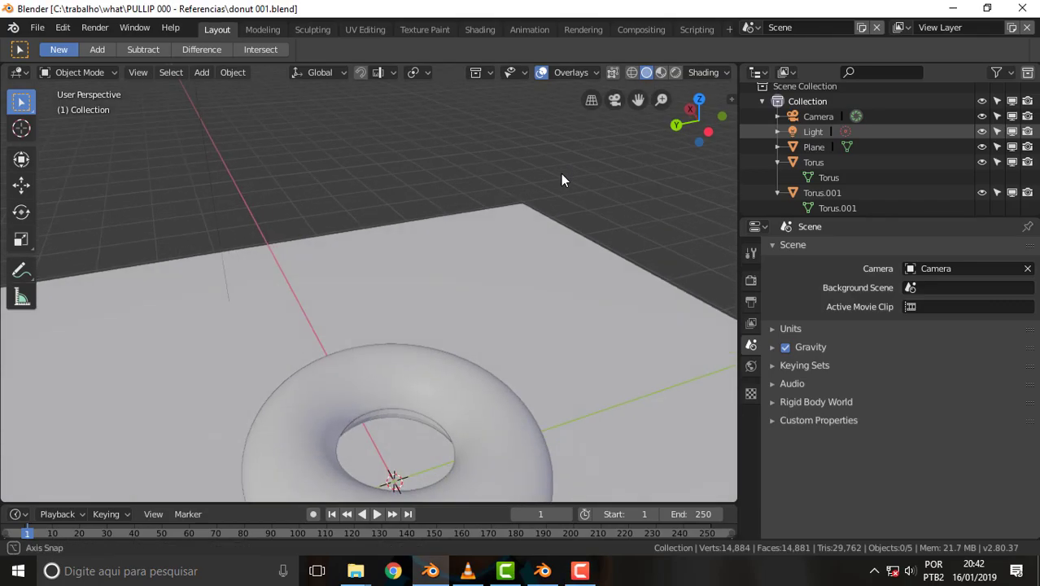
{"action": "scroll", "coordinate": [561, 147], "scroll_direction": "down", "scroll_amount": 3}
{"action": "scroll", "coordinate": [563, 159], "scroll_direction": "up", "scroll_amount": 3}
{"action": "scroll", "coordinate": [562, 183], "scroll_direction": "up", "scroll_amount": 2}
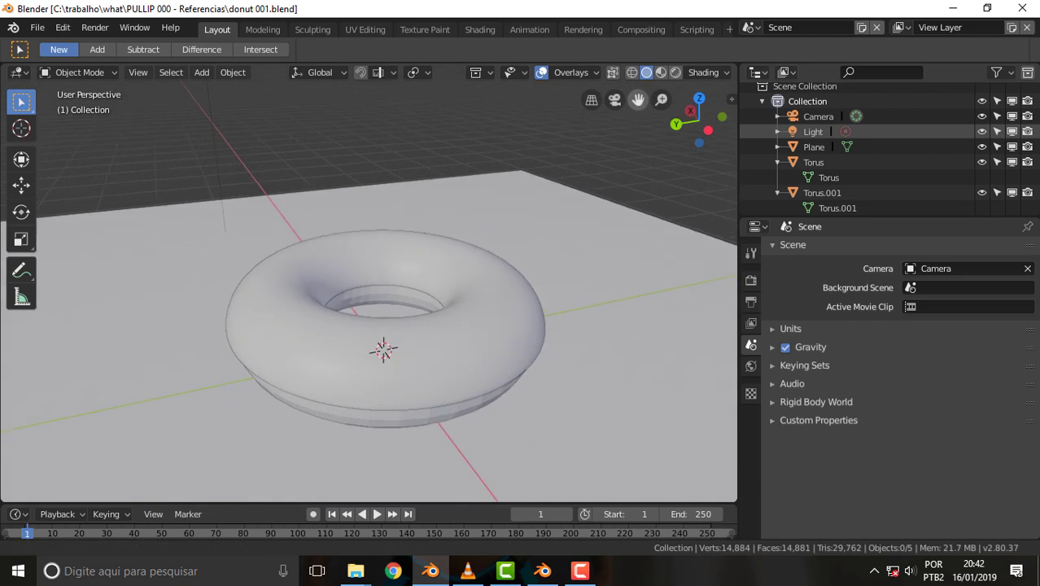
{"action": "scroll", "coordinate": [562, 184], "scroll_direction": "up", "scroll_amount": 2}
{"action": "scroll", "coordinate": [596, 173], "scroll_direction": "down", "scroll_amount": 3}
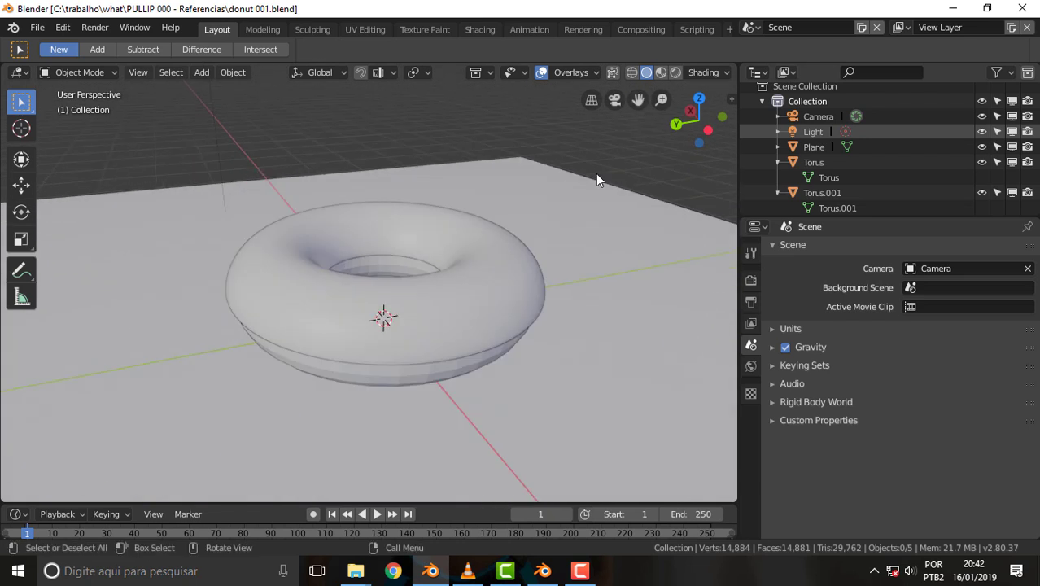
{"action": "middle_click_drag", "start_coordinate": [596, 174], "coordinate": [596, 183]}
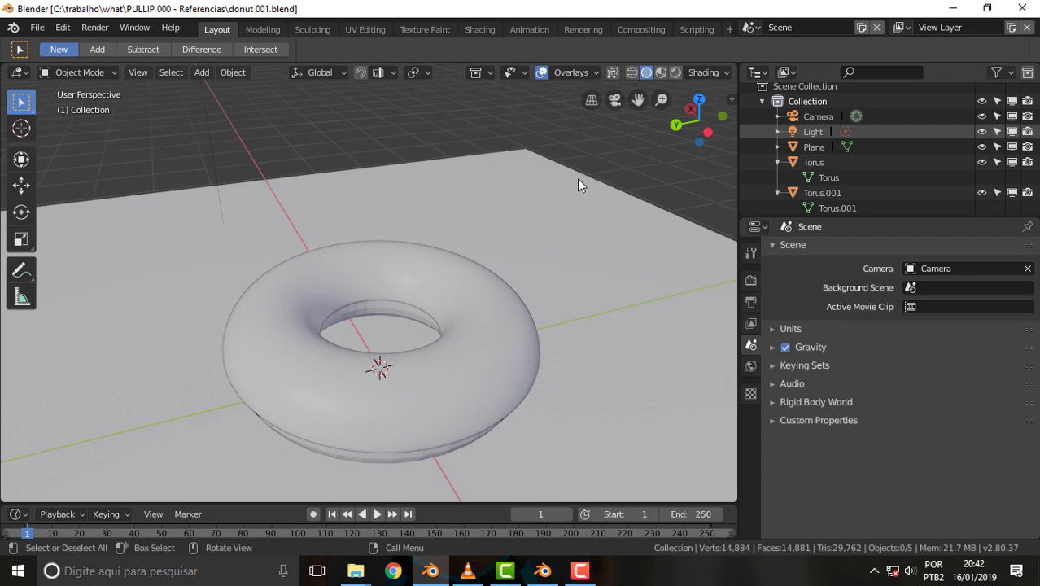
{"action": "key", "text": "z"}
{"action": "left_click", "coordinate": [566, 87]}
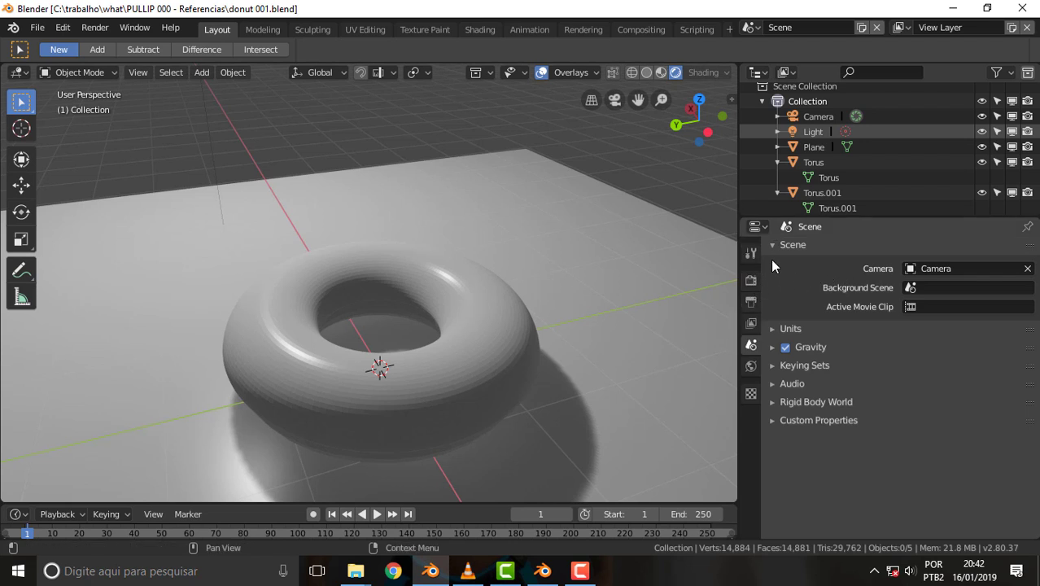
Step: Show the Render properties, with Eevee at 16 viewport and 64 render samples, and list the engines
{"action": "left_click", "coordinate": [751, 279]}
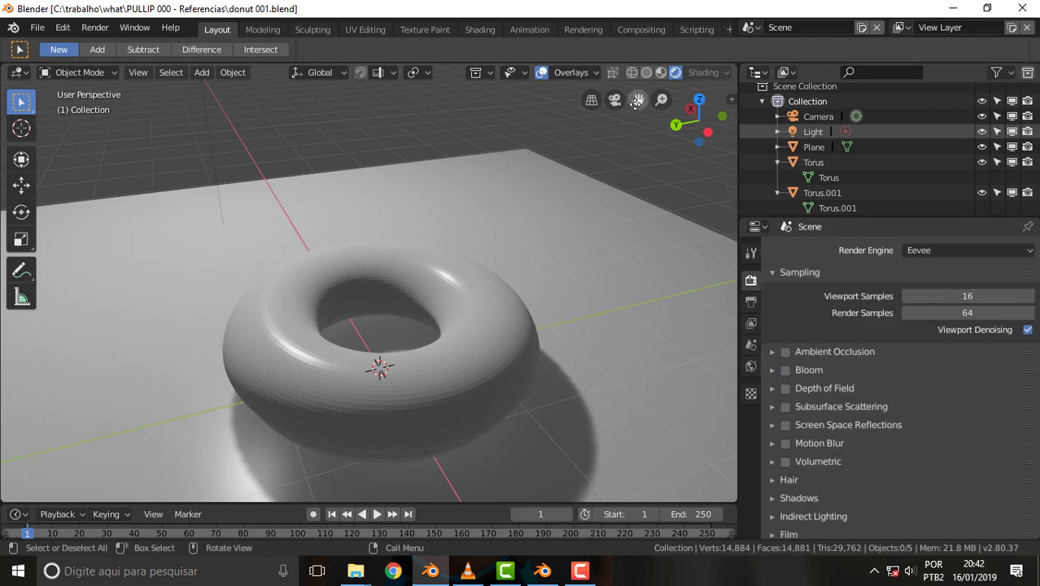
{"action": "left_click_drag", "start_coordinate": [637, 101], "coordinate": [642, 52]}
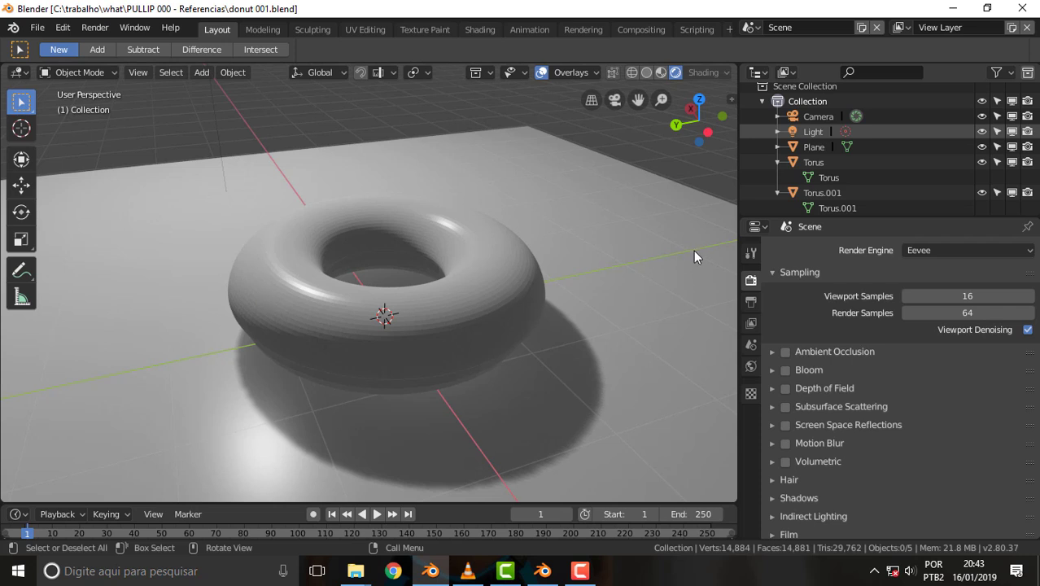
{"action": "mouse_move", "coordinate": [643, 150]}
{"action": "middle_mouse_down"}
{"action": "mouse_move", "coordinate": [632, 129]}
{"action": "mouse_move", "coordinate": [567, 135]}
{"action": "mouse_move", "coordinate": [656, 115]}
{"action": "mouse_move", "coordinate": [630, 131]}
{"action": "mouse_move", "coordinate": [640, 141]}
{"action": "middle_mouse_up"}
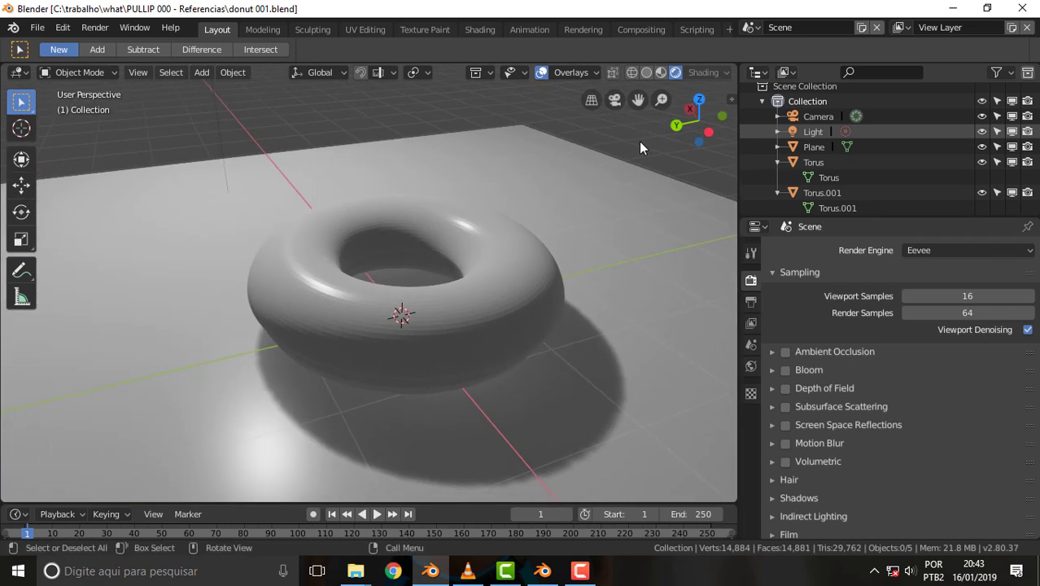
{"action": "left_click", "coordinate": [995, 251]}
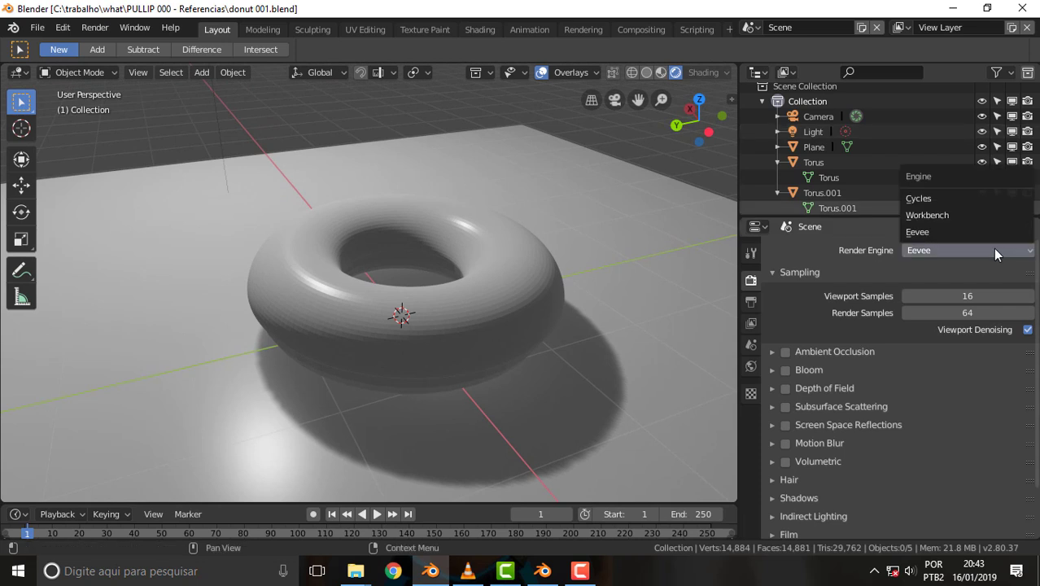
Step: Preview Cycles, Workbench and Cycles again, return the engine to Eevee, then enter the Rendering workspace
{"action": "left_click", "coordinate": [964, 198]}
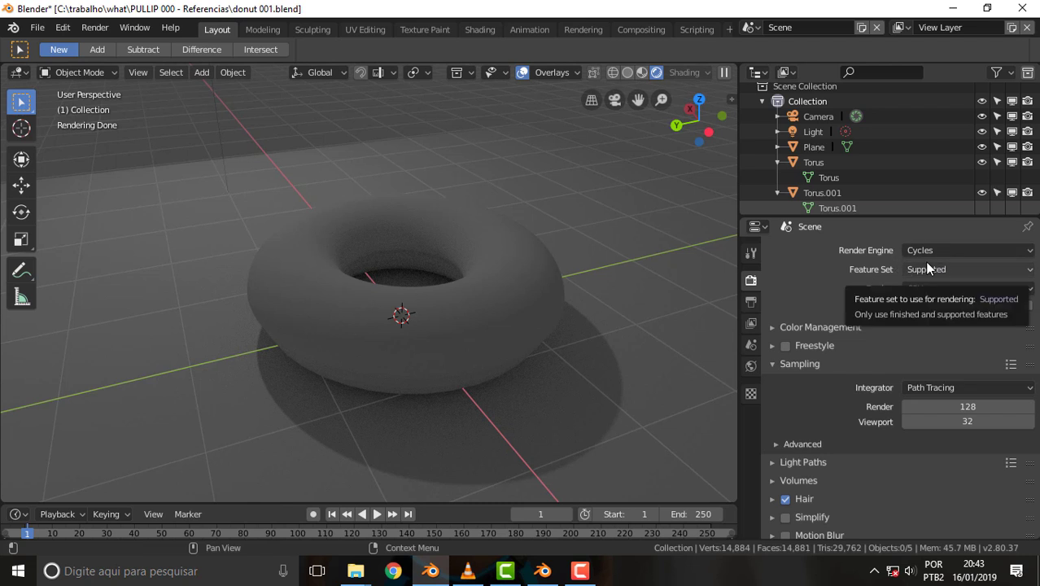
{"action": "left_click", "coordinate": [981, 250]}
{"action": "left_click", "coordinate": [974, 216]}
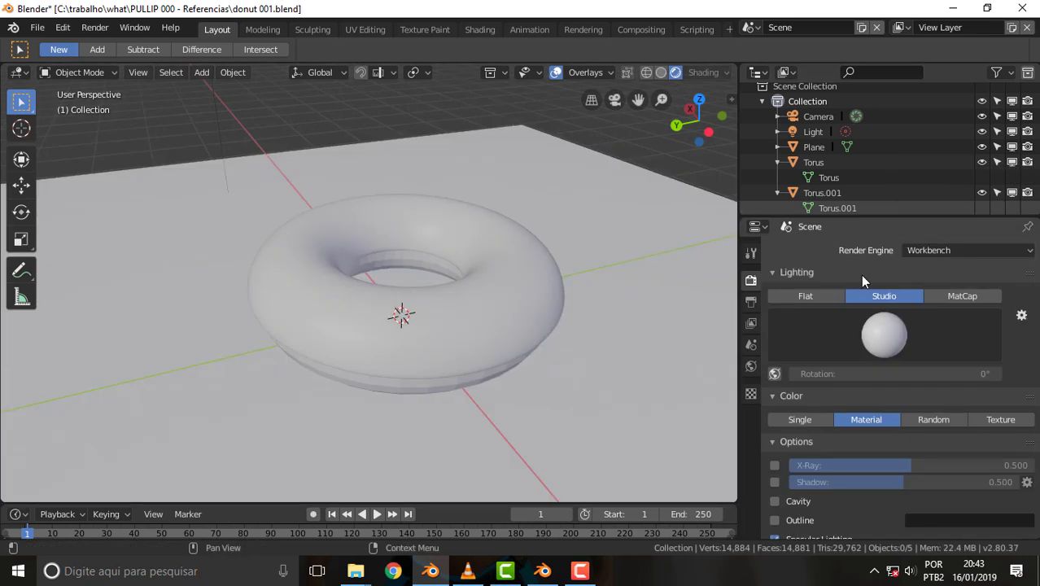
{"action": "left_click", "coordinate": [980, 250]}
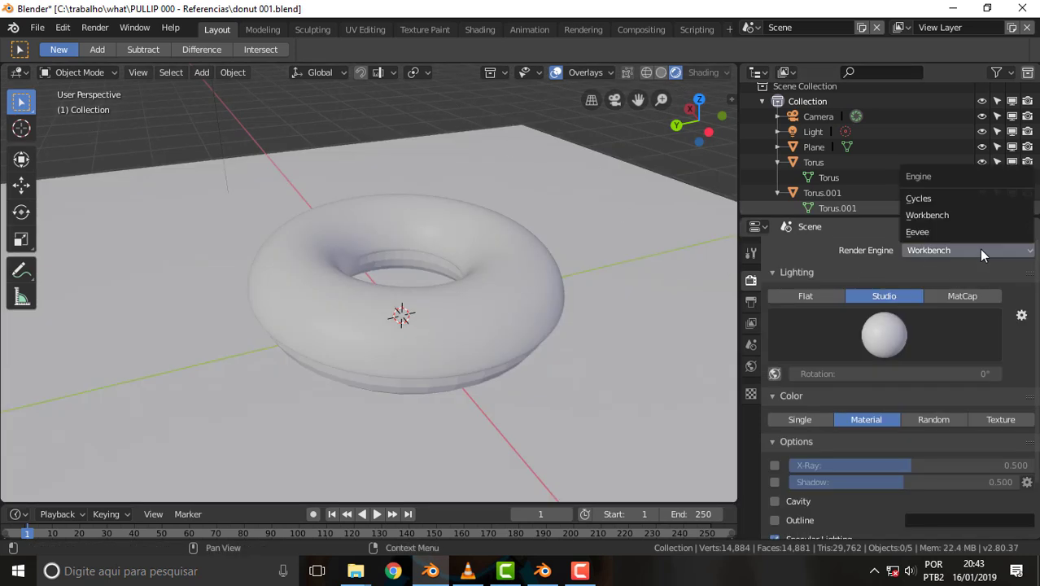
{"action": "left_click", "coordinate": [949, 201]}
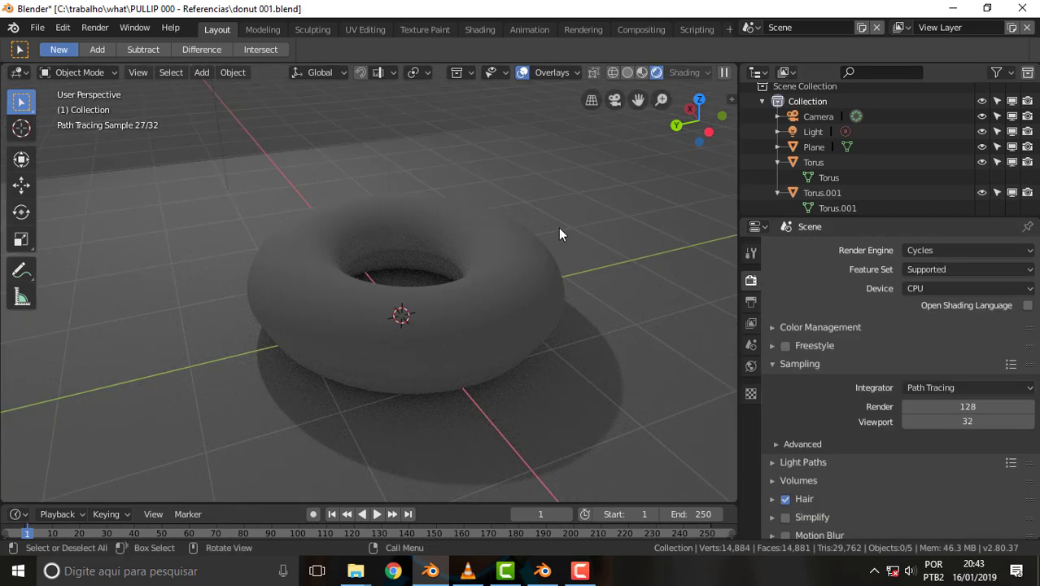
{"action": "left_click", "coordinate": [970, 250]}
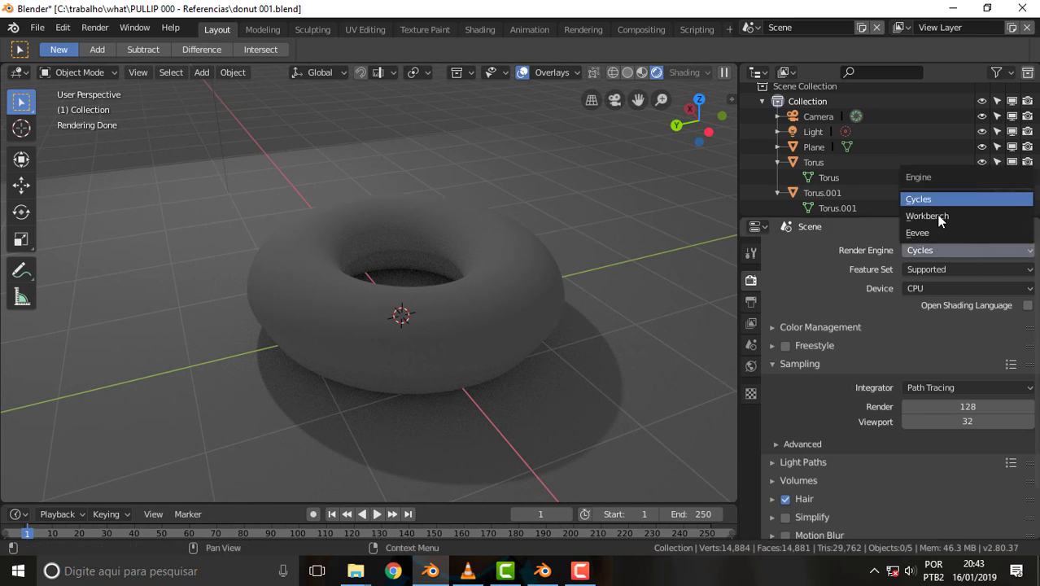
{"action": "left_click", "coordinate": [940, 234]}
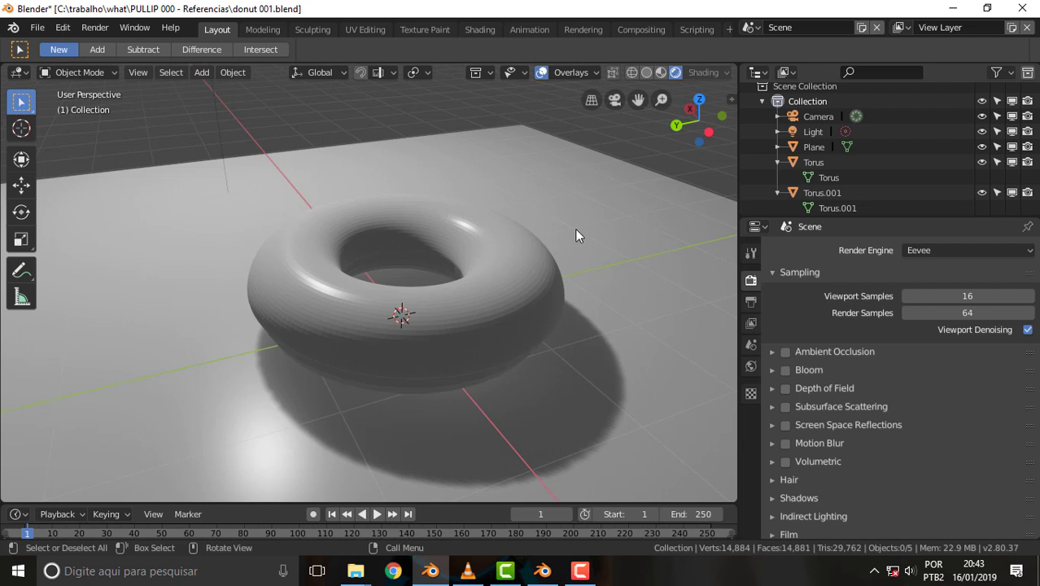
{"action": "left_click", "coordinate": [583, 29]}
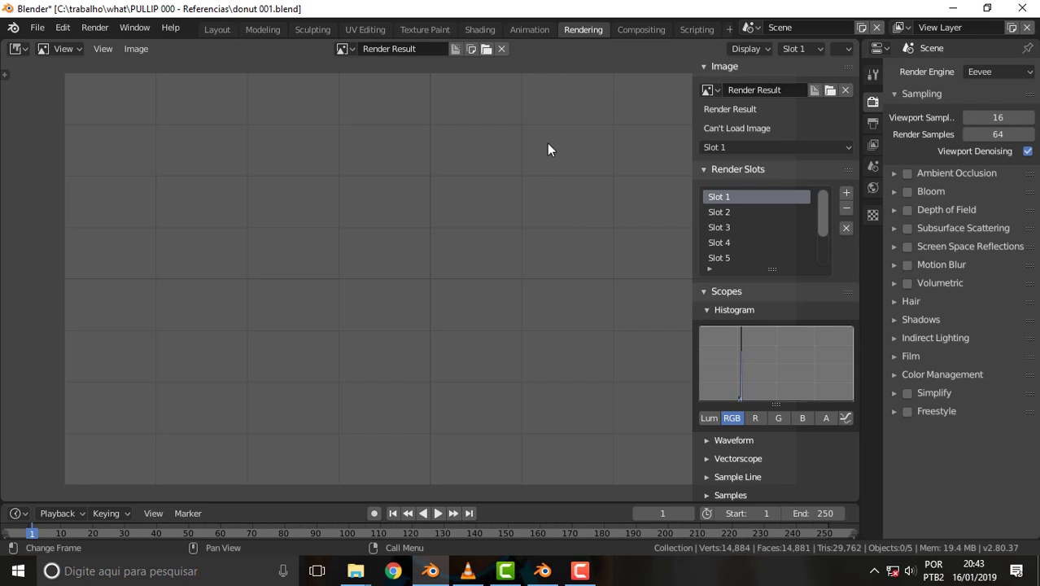
Step: Render the frame in Eevee at 64 samples (00:01.69), inspect it, and close the render window
{"action": "key", "text": "F12"}
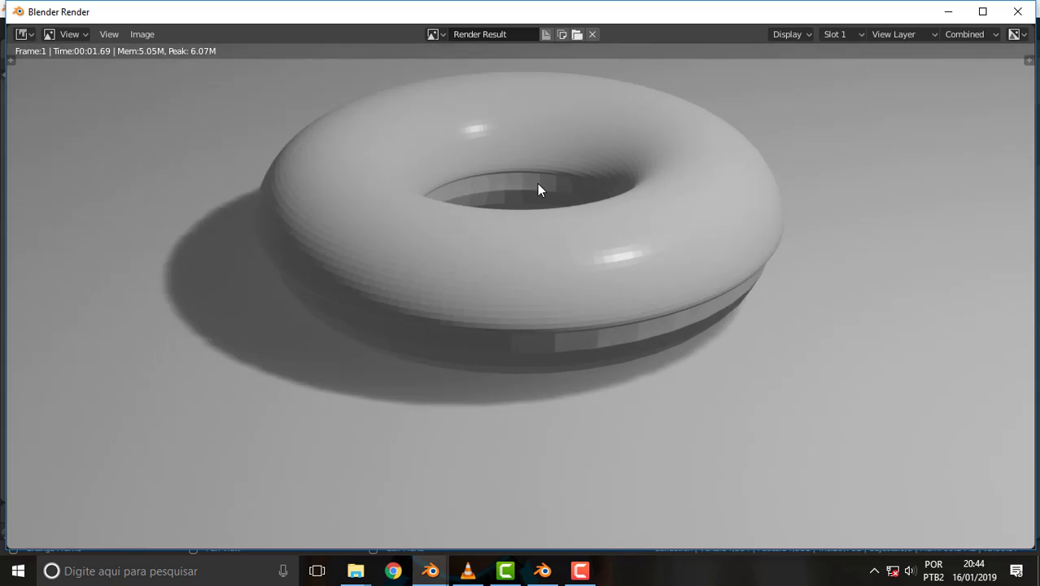
{"action": "scroll", "coordinate": [538, 186], "scroll_direction": "down", "scroll_amount": 1}
{"action": "scroll", "coordinate": [539, 187], "scroll_direction": "down", "scroll_amount": 1}
{"action": "scroll", "coordinate": [539, 187], "scroll_direction": "down", "scroll_amount": 2}
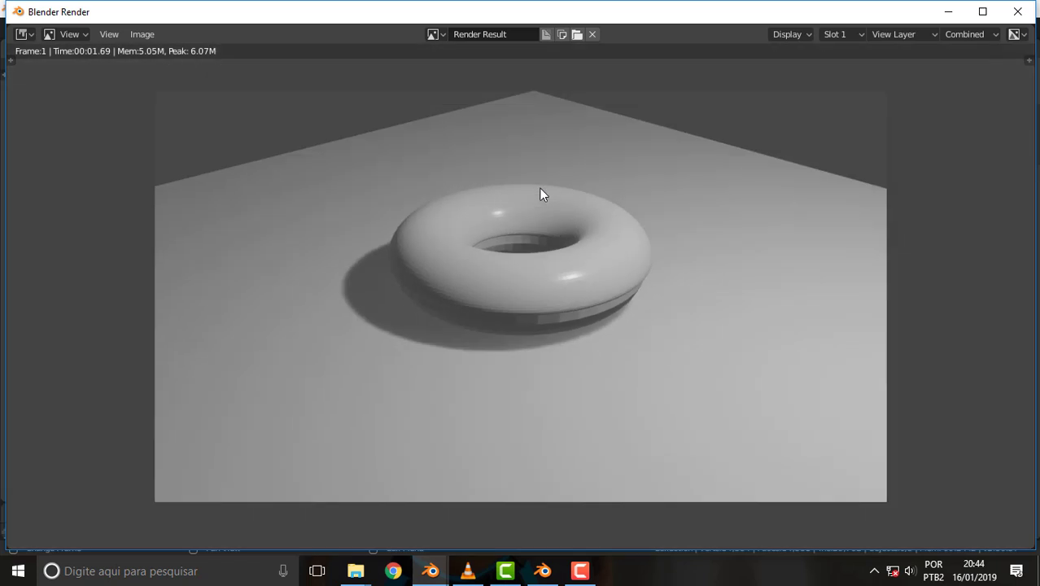
{"action": "scroll", "coordinate": [539, 187], "scroll_direction": "up", "scroll_amount": 1}
{"action": "scroll", "coordinate": [539, 187], "scroll_direction": "down", "scroll_amount": 1}
{"action": "scroll", "coordinate": [538, 187], "scroll_direction": "up", "scroll_amount": 1}
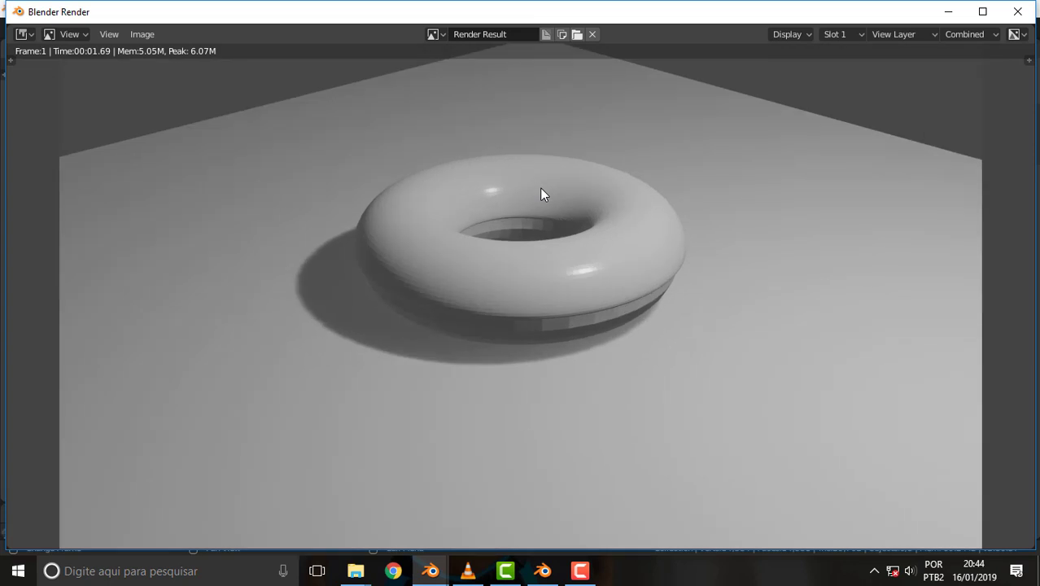
{"action": "left_click", "coordinate": [1009, 17]}
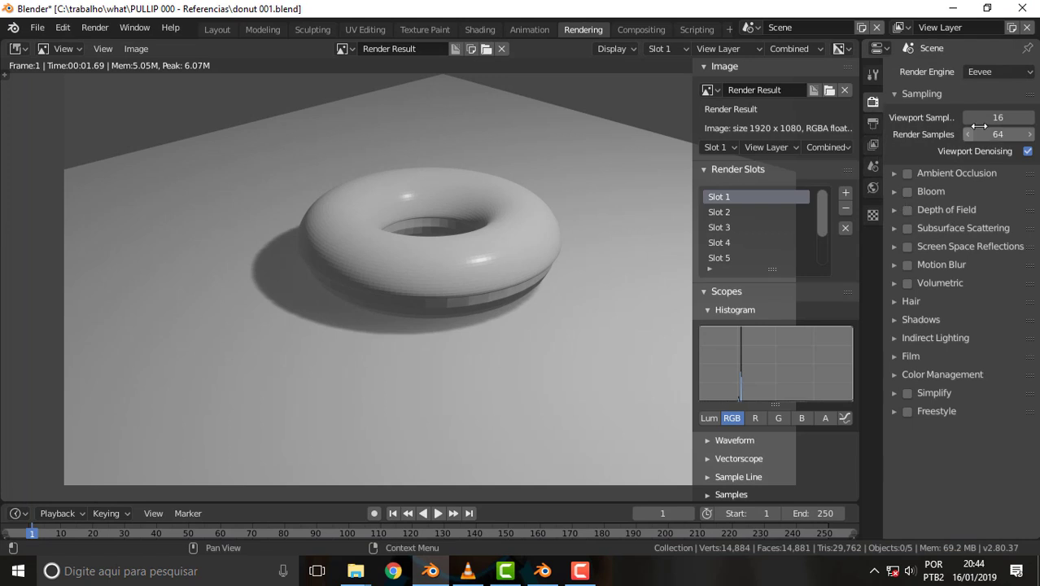
Step: Switch the render engine to Cycles, start an F12 render, and bring the Blender 2.79 window forward
{"action": "left_click", "coordinate": [998, 73]}
{"action": "left_click", "coordinate": [983, 123]}
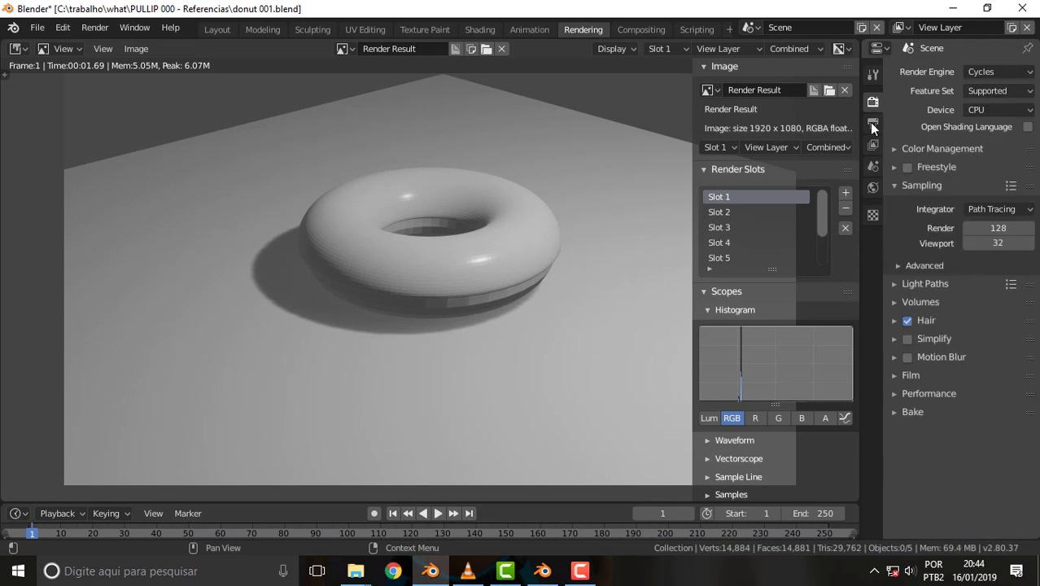
{"action": "key", "text": "F12"}
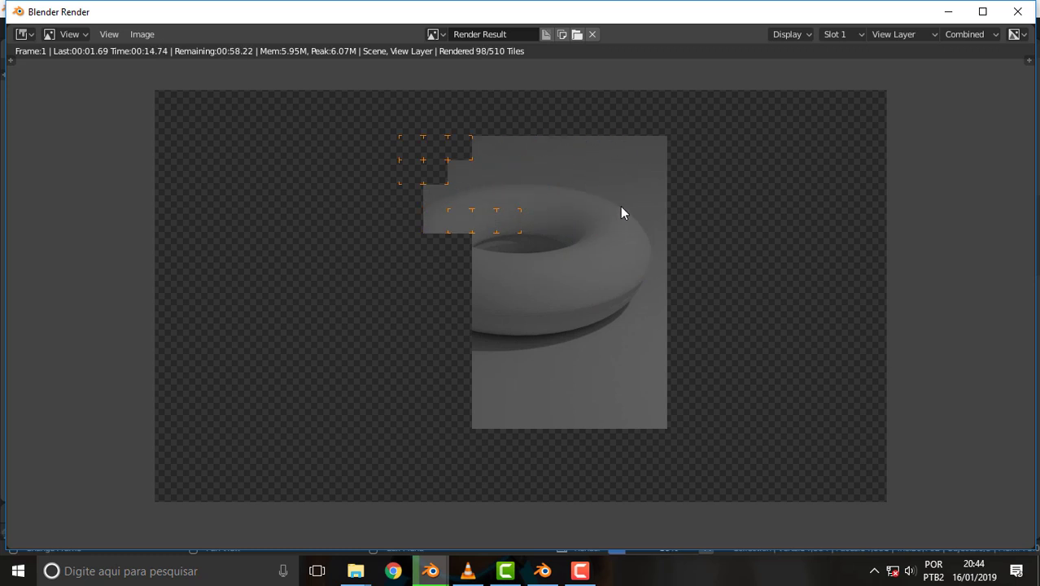
{"action": "left_click", "coordinate": [542, 572]}
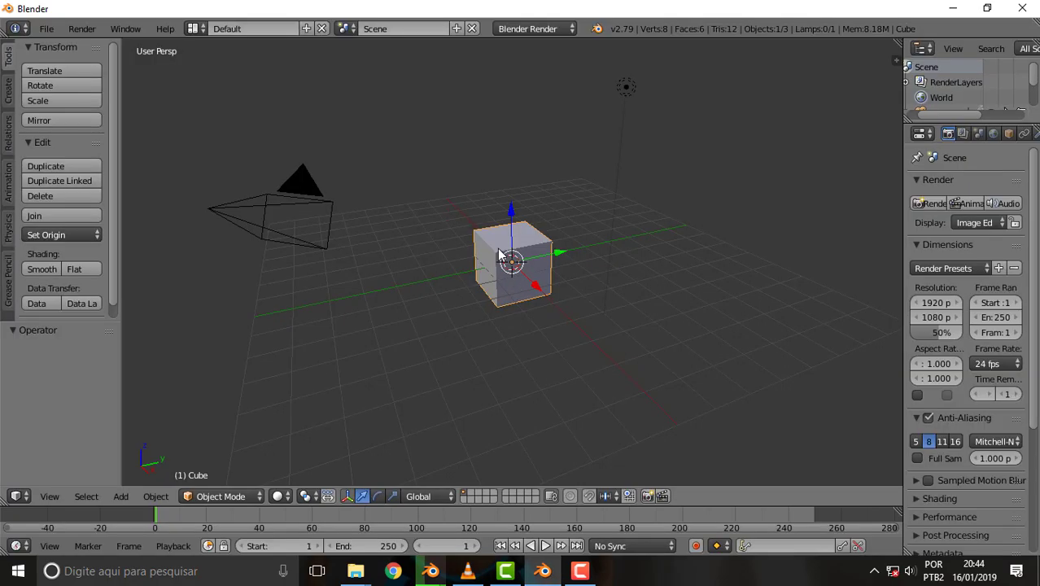
Step: Delete the default cube and place the 3D cursor away from the origin
{"action": "key", "text": "x"}
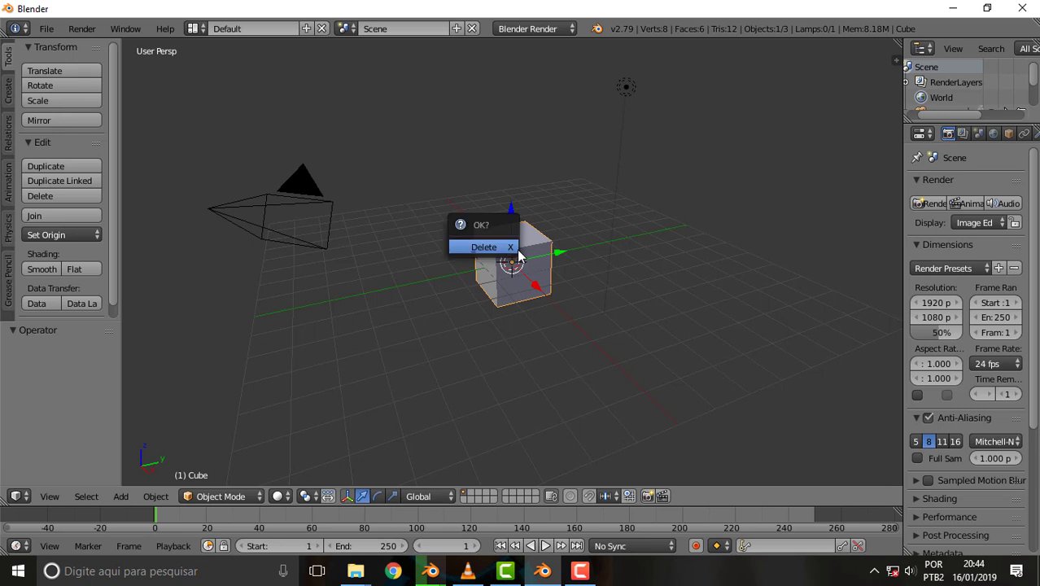
{"action": "left_click", "coordinate": [512, 255]}
{"action": "left_click", "coordinate": [513, 245]}
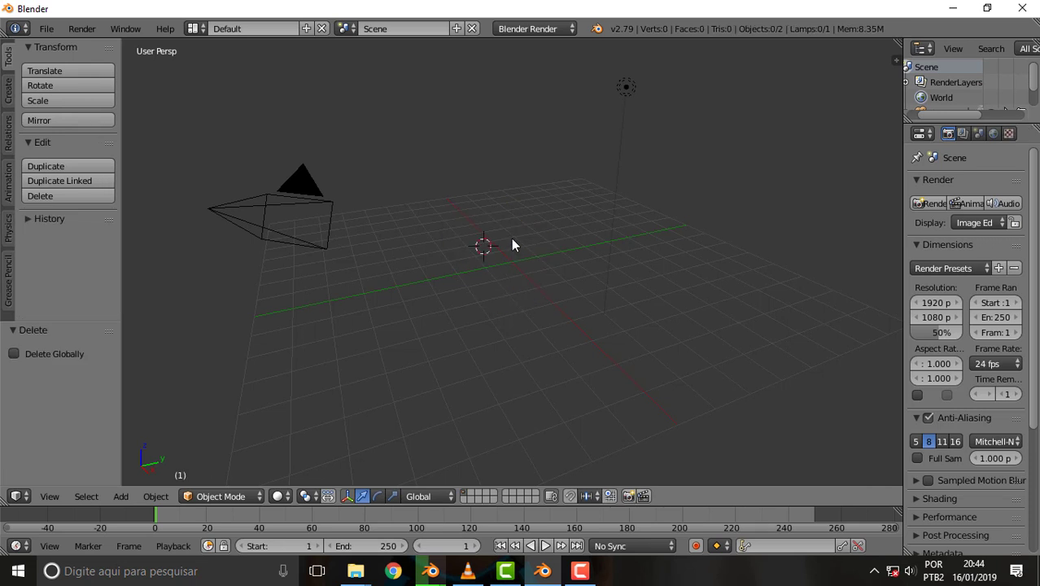
{"action": "key", "text": "shift+a"}
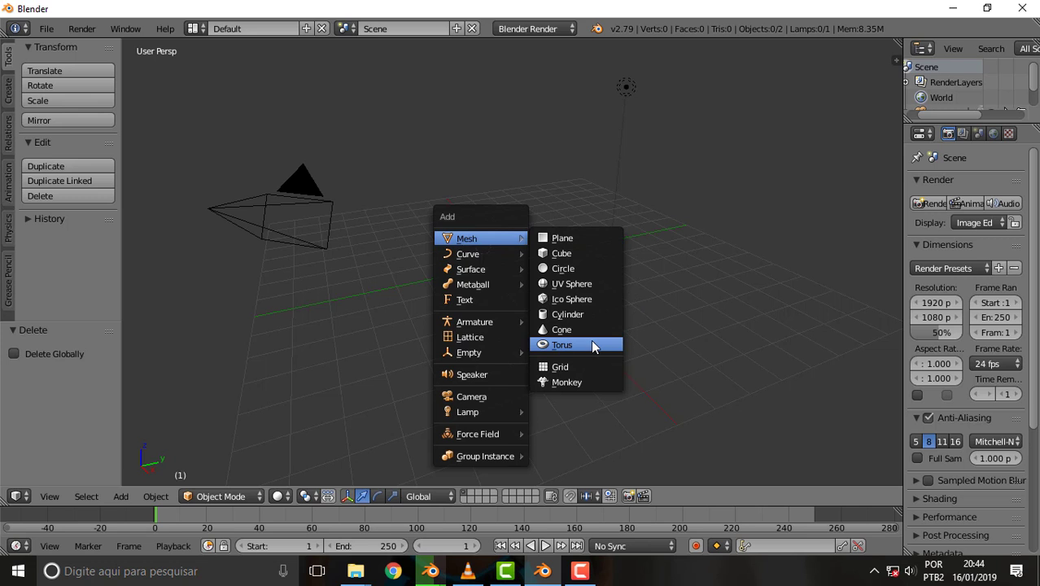
Step: Add a torus, clear its location to the world origin, and raise it along Z
{"action": "key", "text": "Return"}
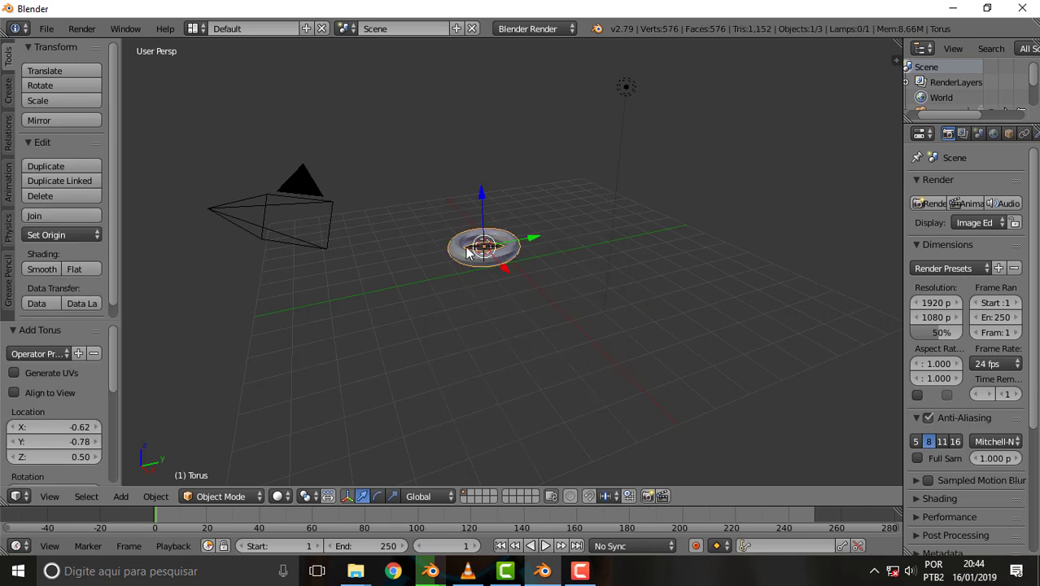
{"action": "scroll", "coordinate": [468, 253], "scroll_direction": "up", "scroll_amount": 4}
{"action": "scroll", "coordinate": [468, 254], "scroll_direction": "up", "scroll_amount": 1}
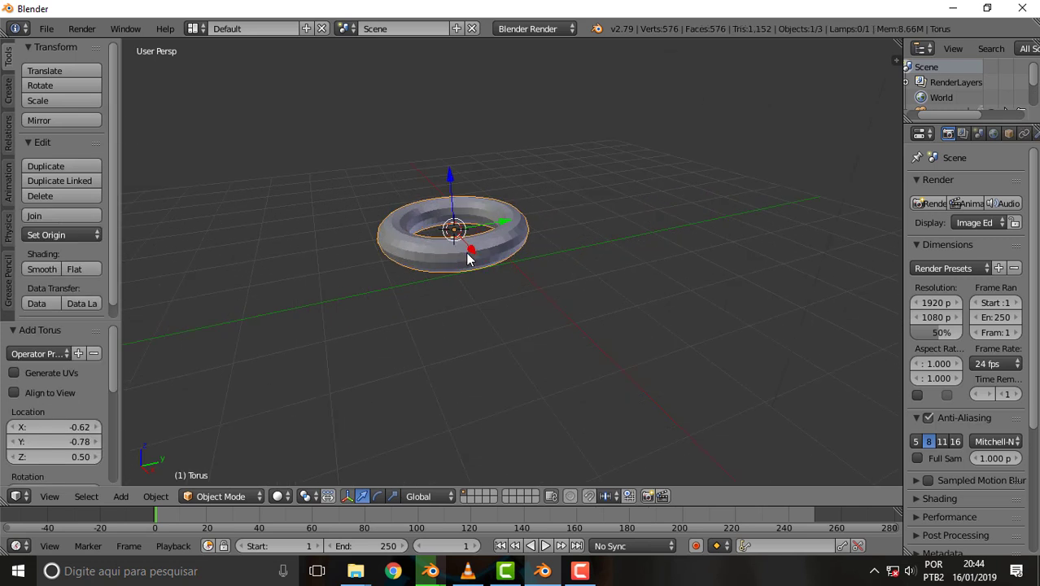
{"action": "key", "text": "alt+g"}
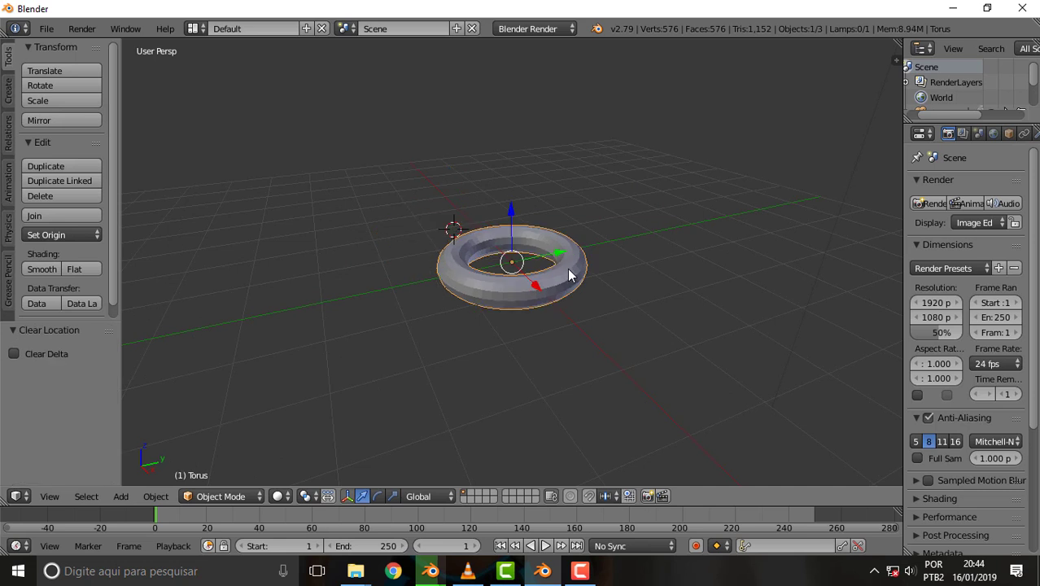
{"action": "left_click_drag", "start_coordinate": [512, 222], "coordinate": [508, 215]}
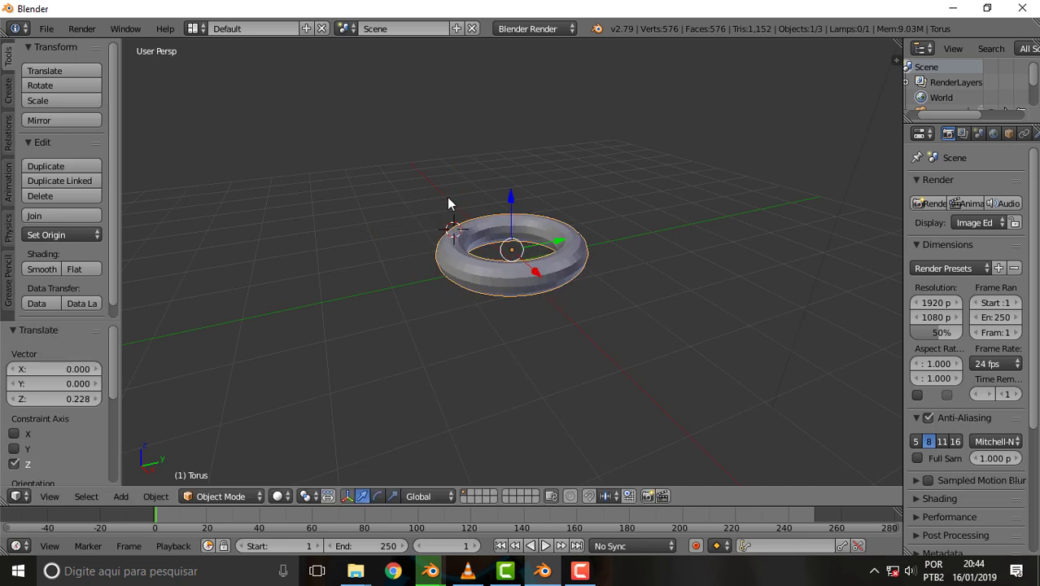
Step: Add a plane at the origin beneath the torus and scale it by about 3.262
{"action": "key", "text": "shift+a"}
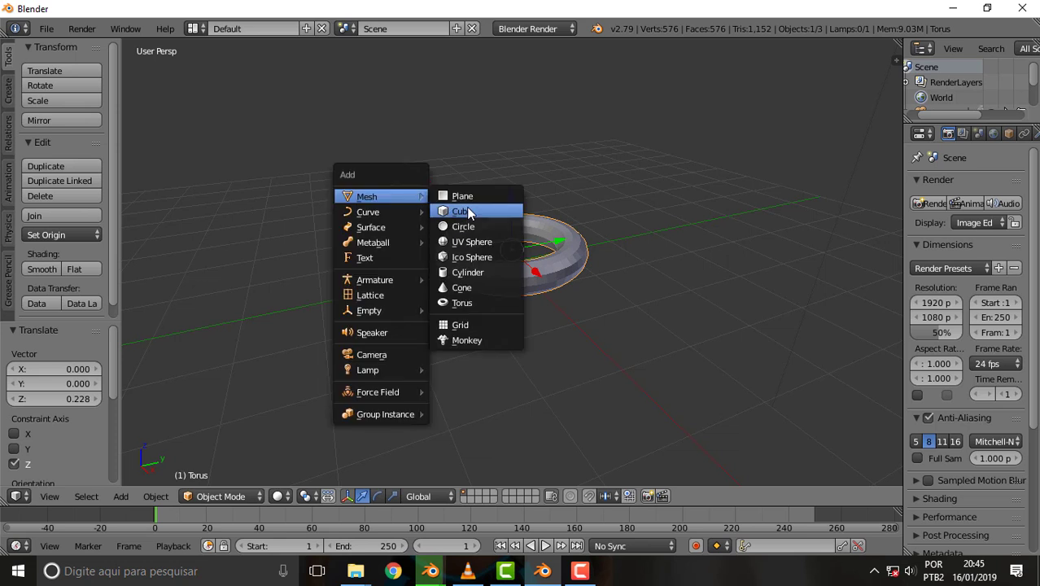
{"action": "left_click", "coordinate": [465, 197]}
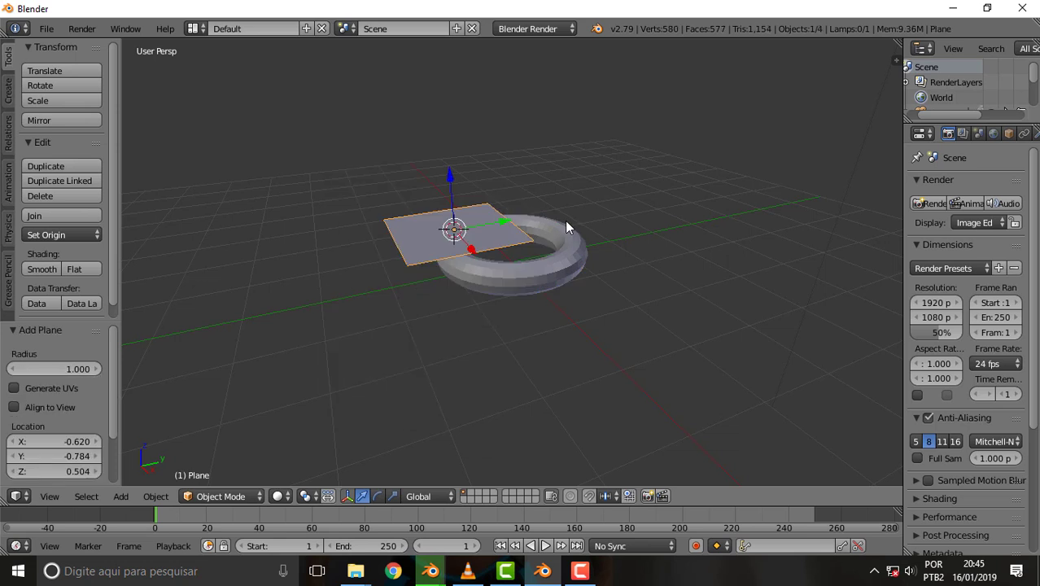
{"action": "key", "text": "alt+g"}
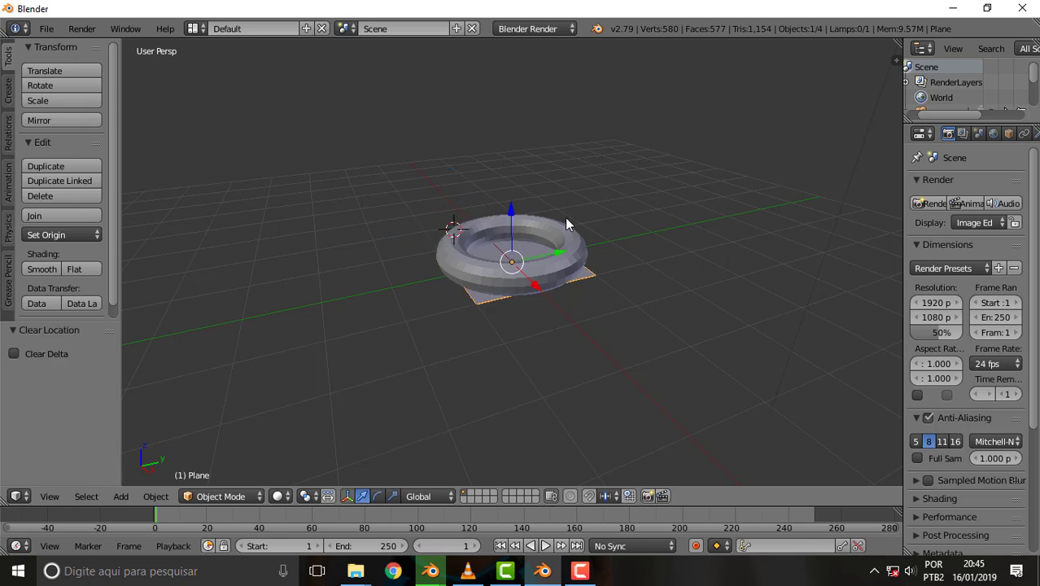
{"action": "key", "text": "s"}
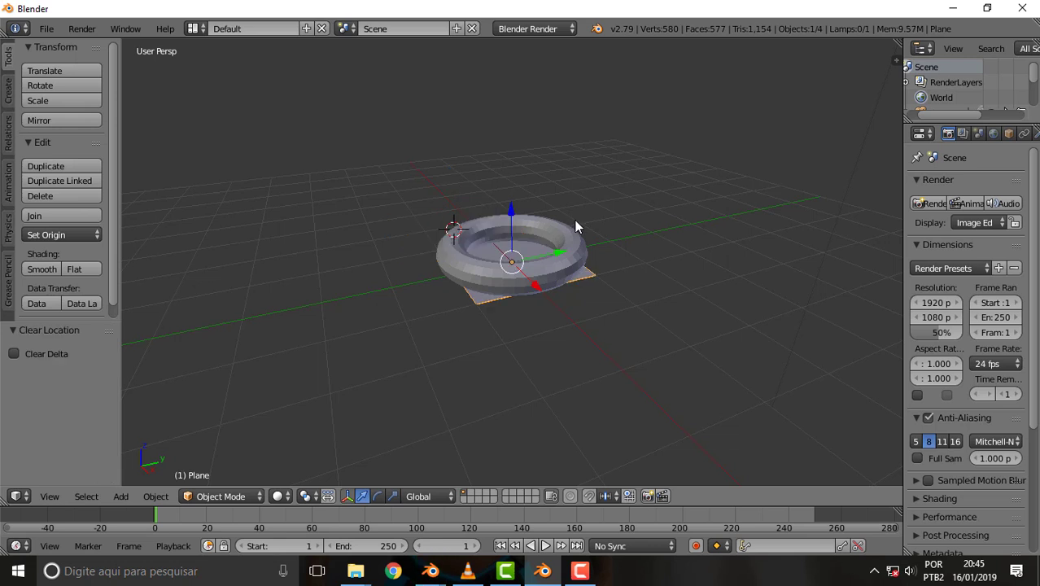
{"action": "left_click", "coordinate": [693, 124]}
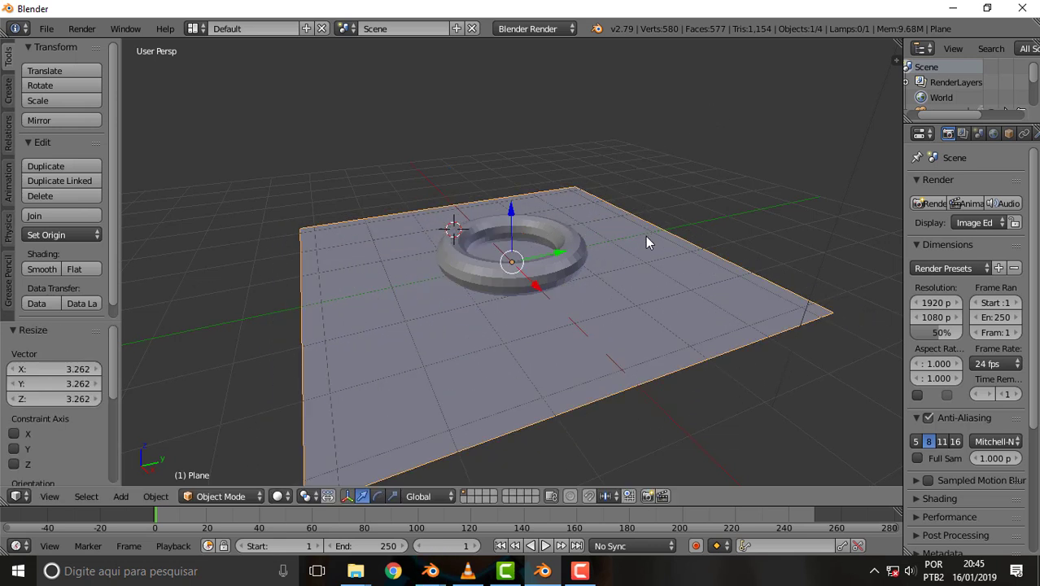
{"action": "scroll", "coordinate": [647, 238], "scroll_direction": "down", "scroll_amount": 2}
{"action": "scroll", "coordinate": [647, 238], "scroll_direction": "up", "scroll_amount": 1}
{"action": "scroll", "coordinate": [647, 239], "scroll_direction": "down", "scroll_amount": 2}
{"action": "scroll", "coordinate": [646, 238], "scroll_direction": "down", "scroll_amount": 1}
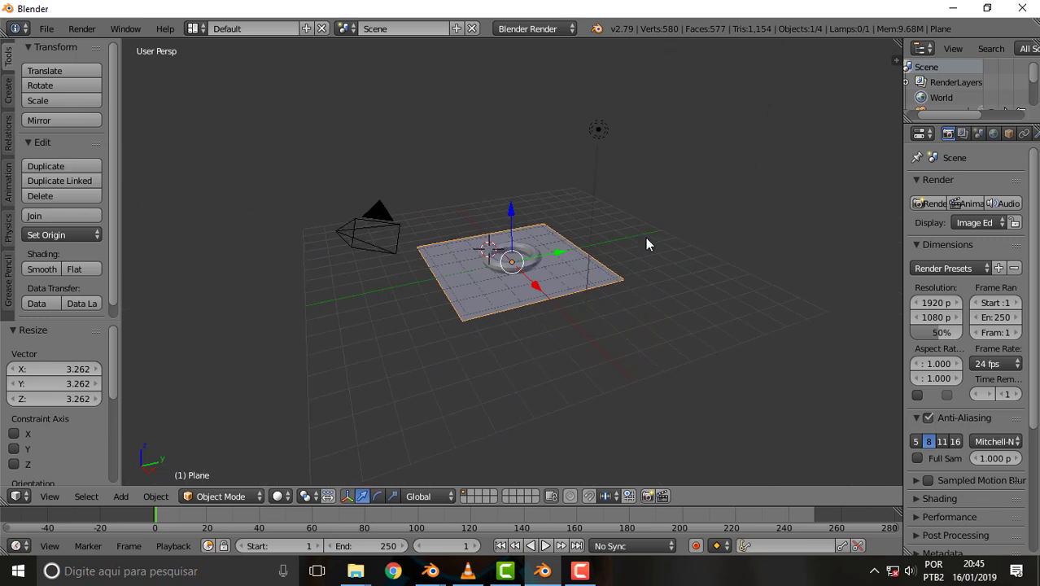
{"action": "scroll", "coordinate": [646, 238], "scroll_direction": "up", "scroll_amount": 1}
{"action": "scroll", "coordinate": [645, 238], "scroll_direction": "up", "scroll_amount": 2}
{"action": "scroll", "coordinate": [645, 237], "scroll_direction": "down", "scroll_amount": 1}
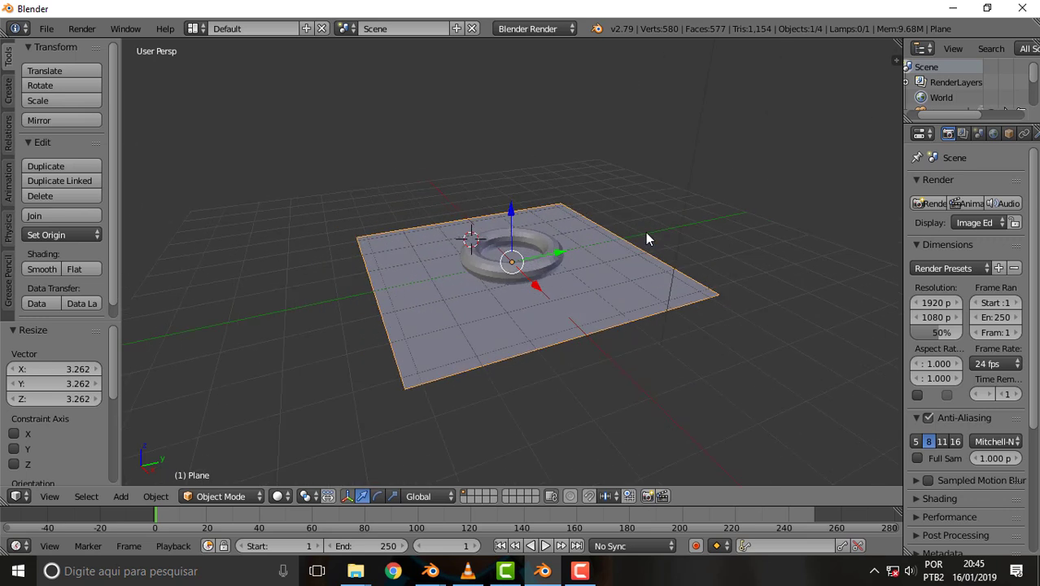
{"action": "scroll", "coordinate": [645, 237], "scroll_direction": "up", "scroll_amount": 1}
{"action": "scroll", "coordinate": [646, 238], "scroll_direction": "up", "scroll_amount": 2}
{"action": "scroll", "coordinate": [646, 238], "scroll_direction": "down", "scroll_amount": 1}
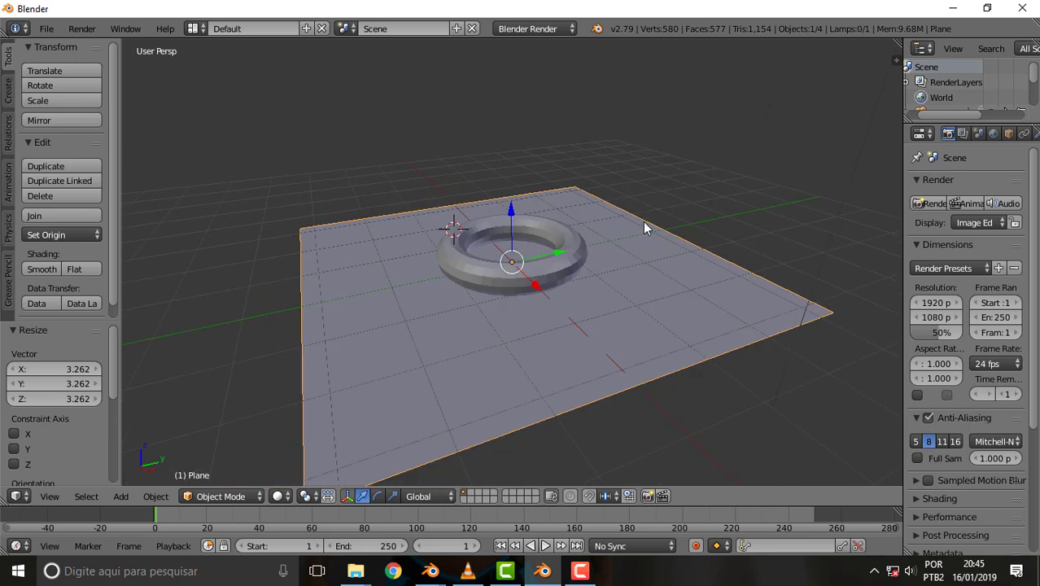
{"action": "left_click", "coordinate": [533, 30]}
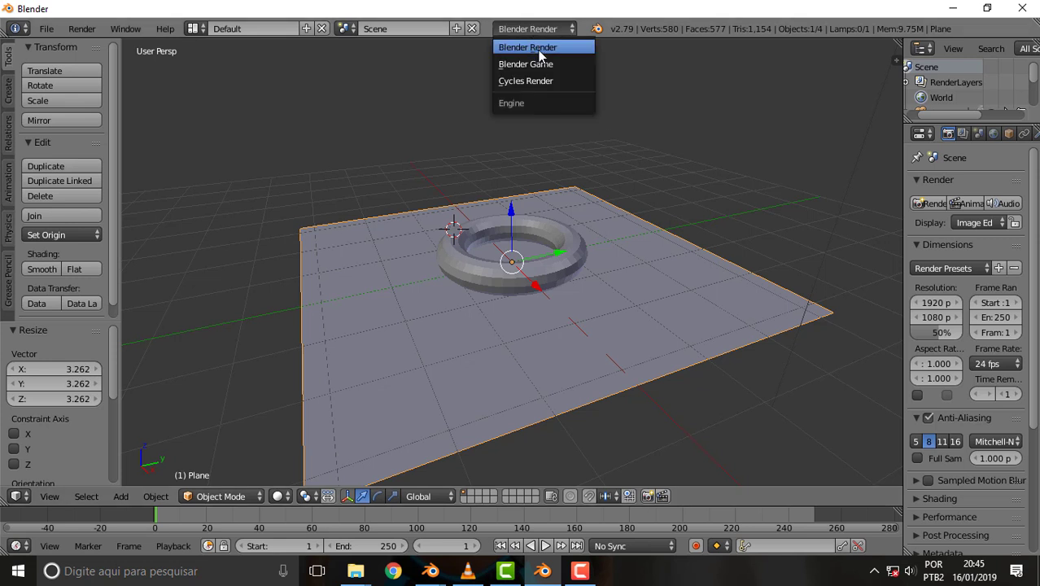
Step: Render the torus scene with Blender Render, then switch to Blender Game and render again
{"action": "left_click", "coordinate": [543, 44]}
{"action": "left_click", "coordinate": [709, 124]}
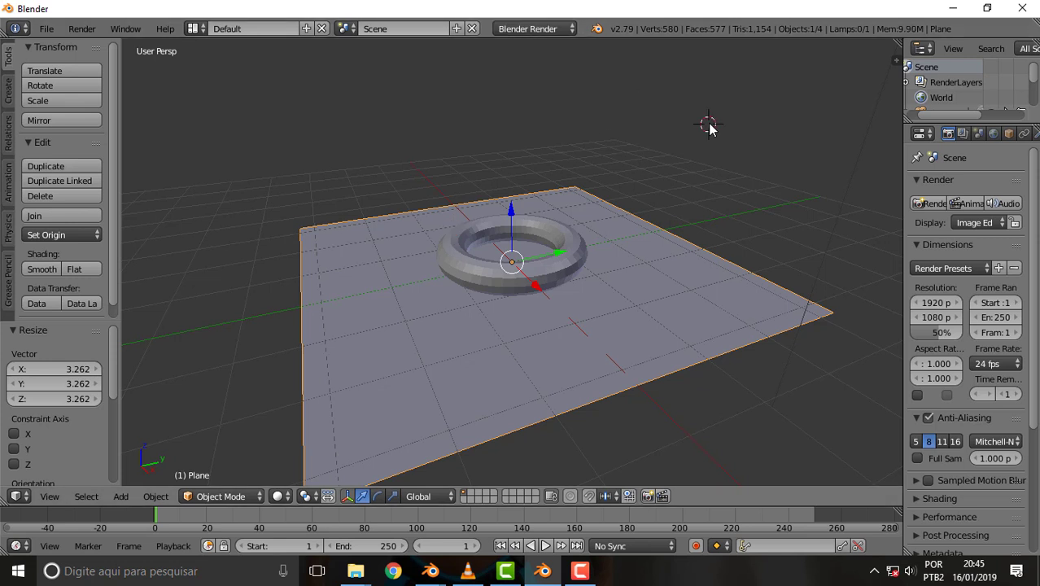
{"action": "key", "text": "F12"}
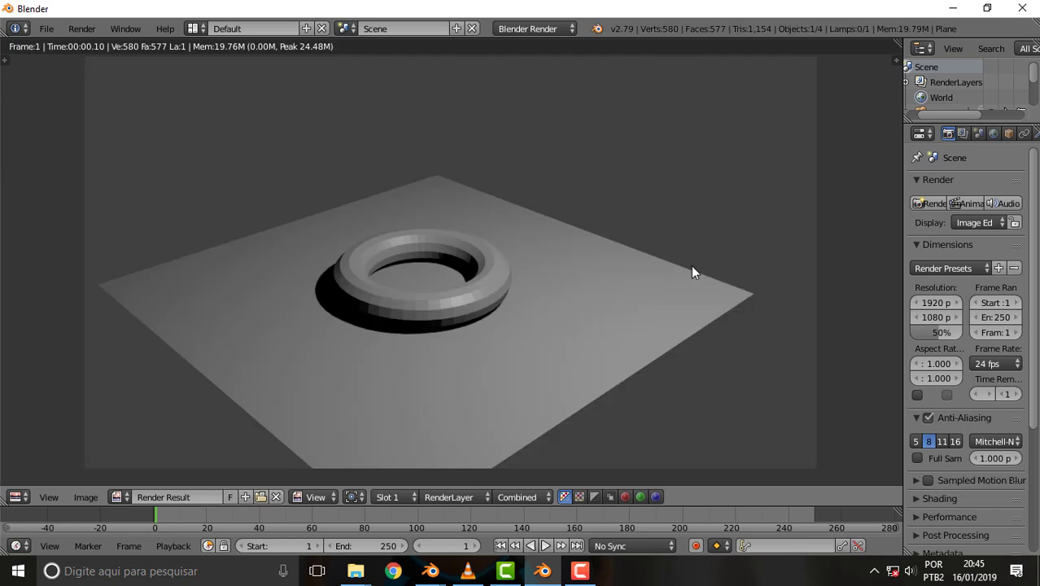
{"action": "left_click", "coordinate": [528, 29]}
{"action": "left_click", "coordinate": [540, 63]}
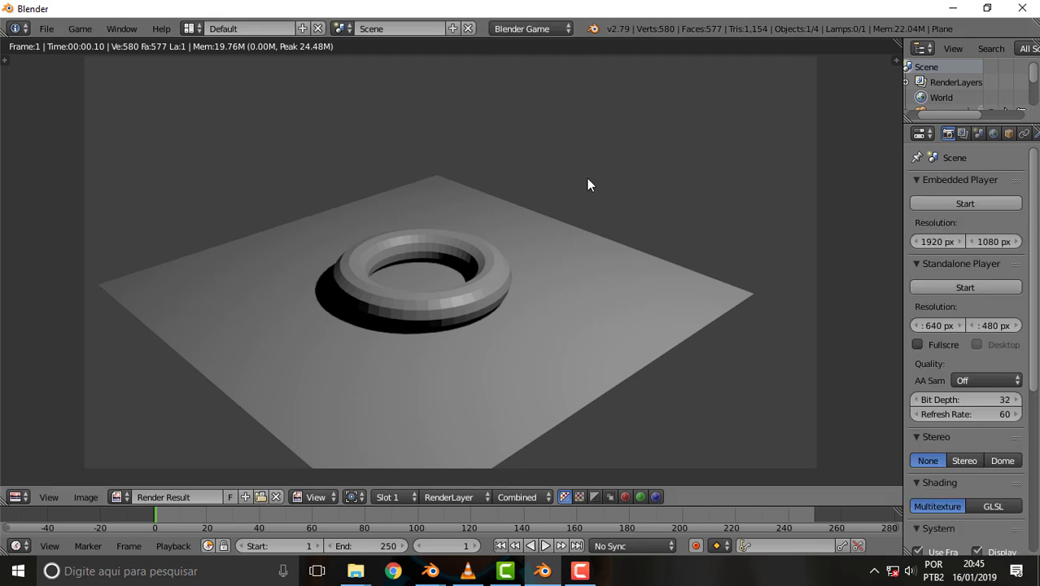
{"action": "key", "text": "F12"}
Step: Render the scene with Cycles Render, then view the other window's finished Cycles donut render (00:48.88)
{"action": "left_click", "coordinate": [538, 33]}
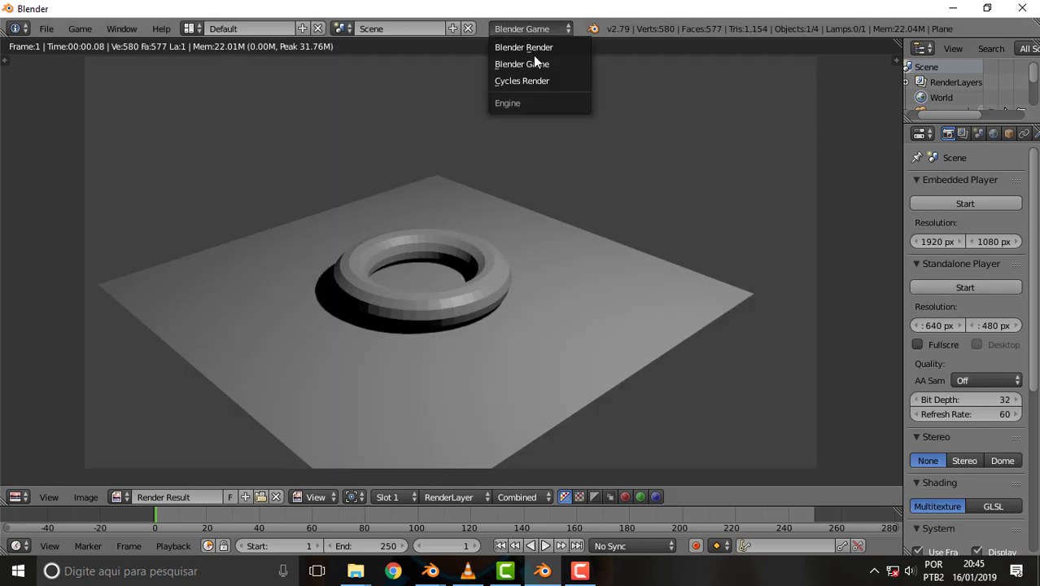
{"action": "left_click", "coordinate": [532, 85]}
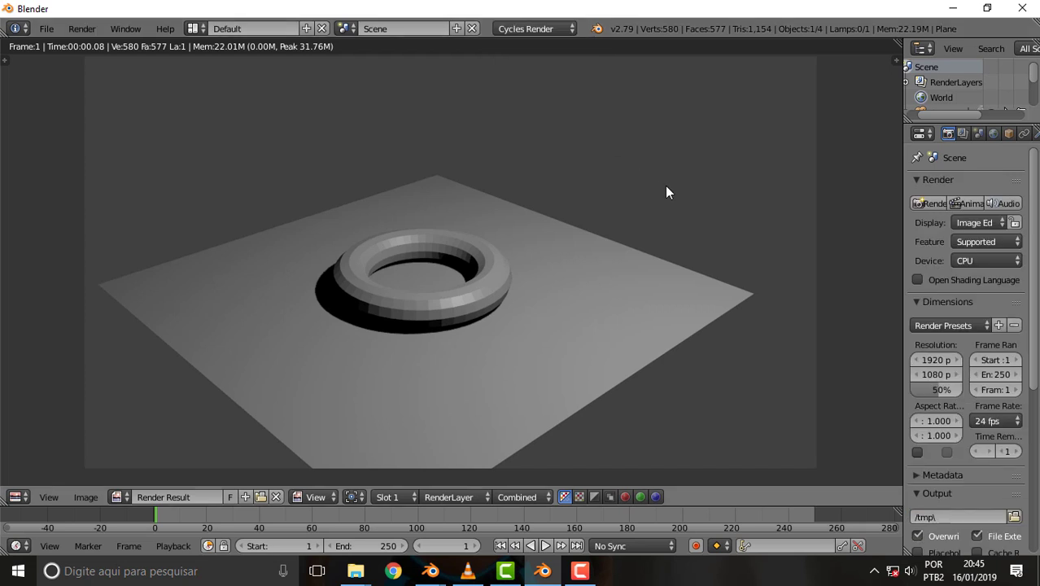
{"action": "key", "text": "F12"}
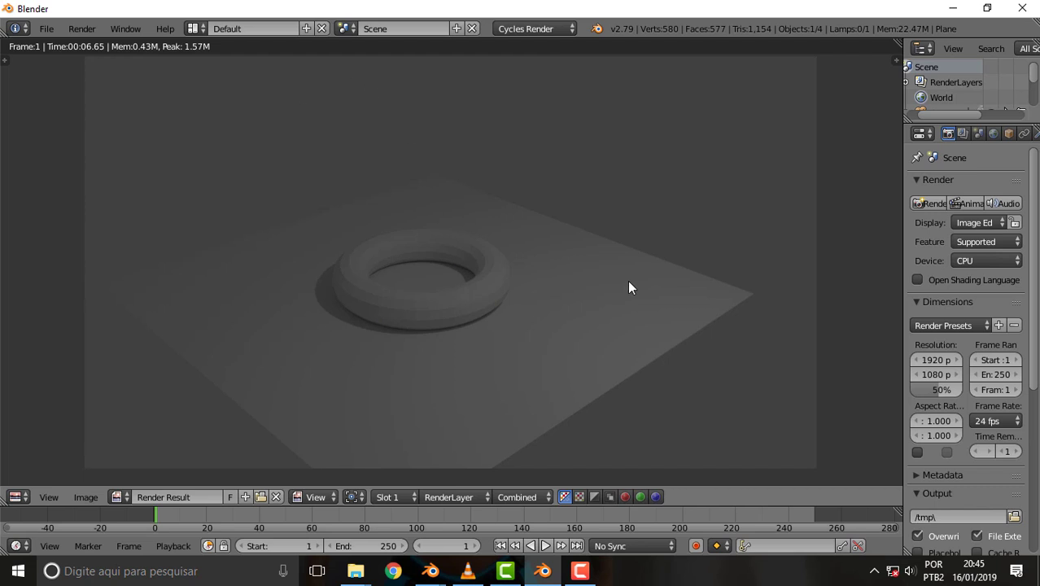
{"action": "left_click", "coordinate": [546, 573]}
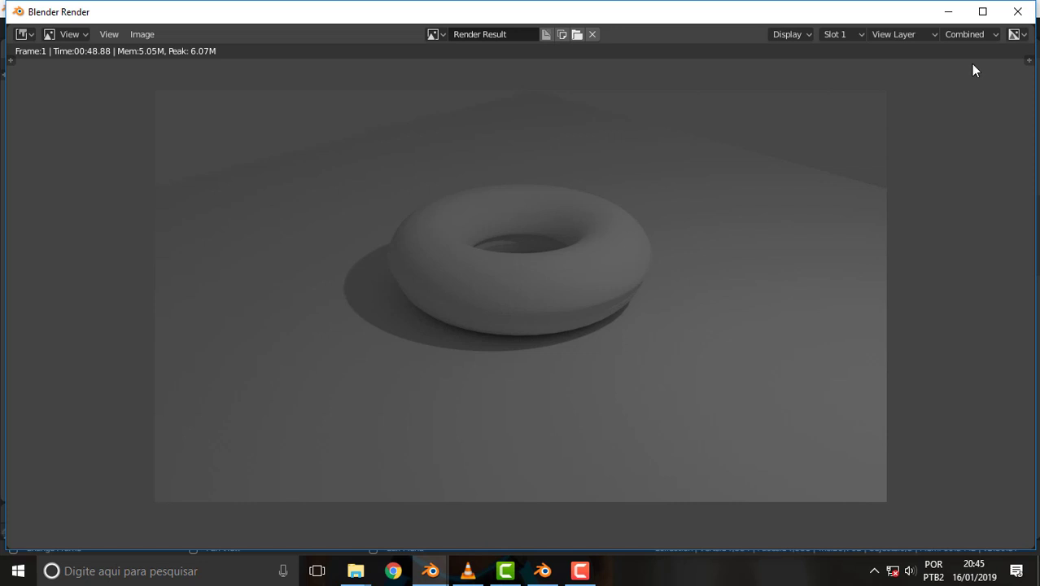
Step: Close the render window, return to Layout with Eevee, and split the 3D view side by side
{"action": "left_click", "coordinate": [1018, 12]}
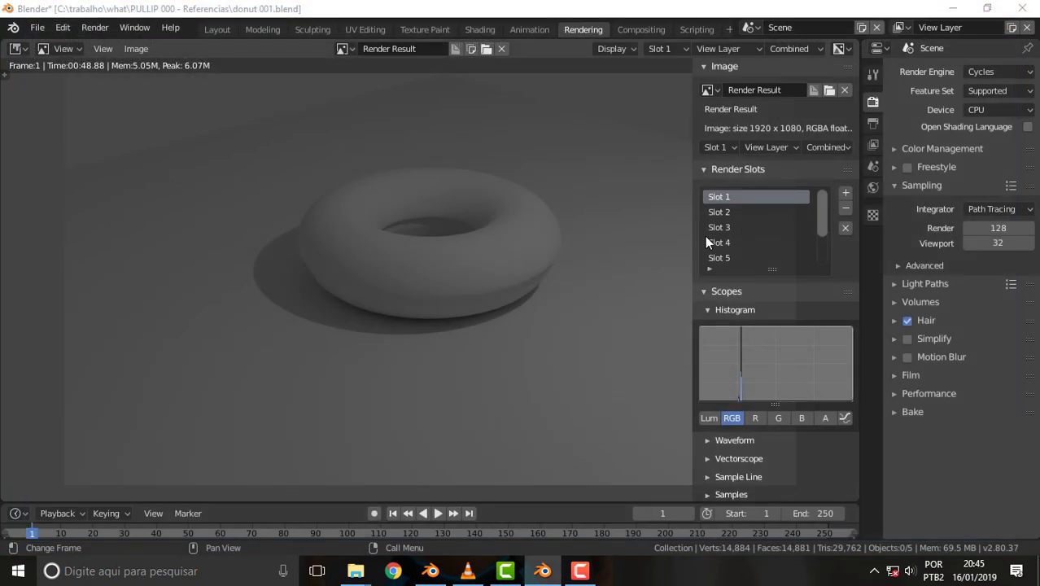
{"action": "left_click", "coordinate": [216, 30]}
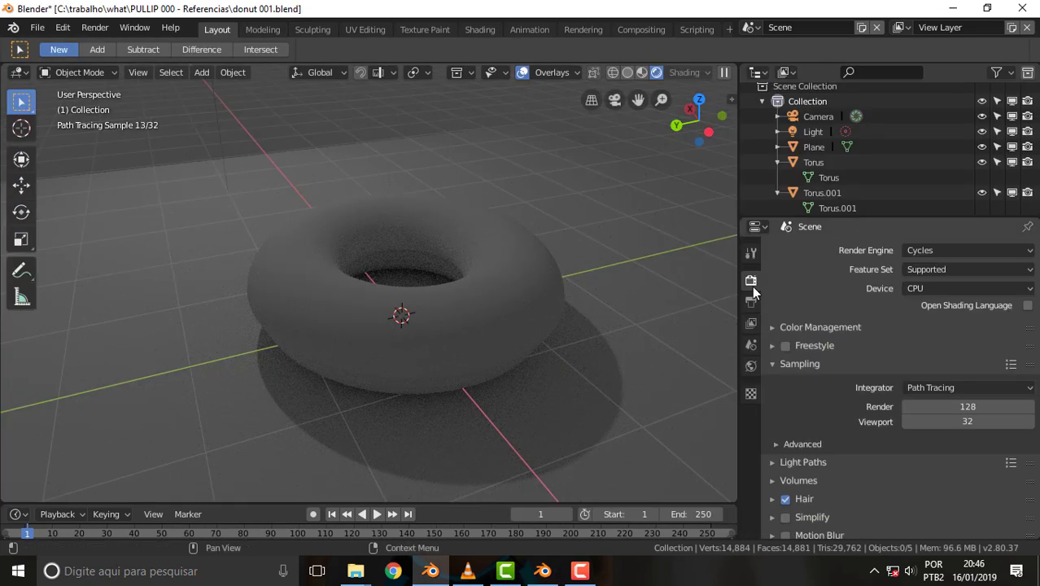
{"action": "left_click", "coordinate": [986, 248]}
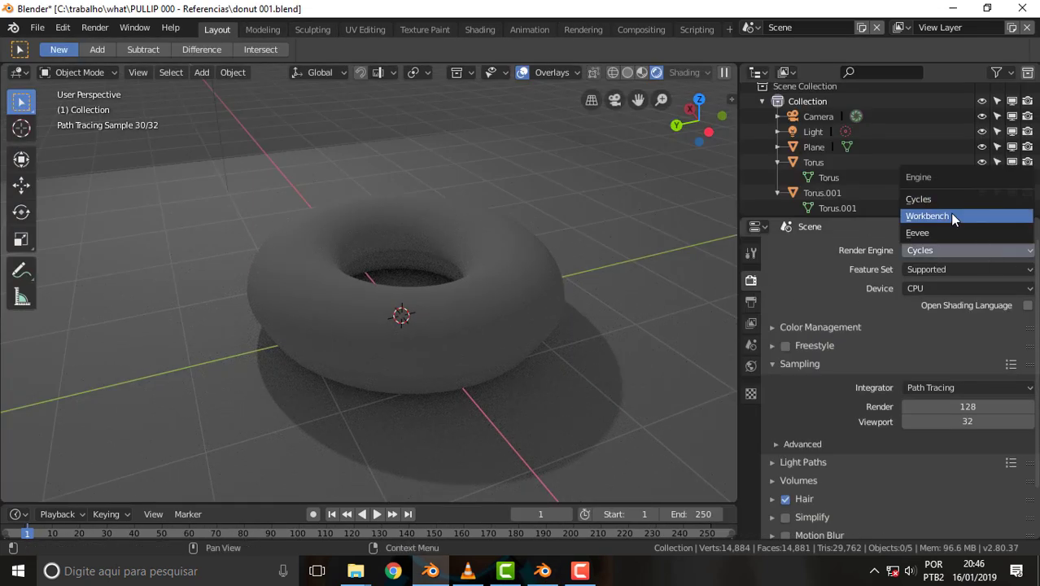
{"action": "left_click", "coordinate": [942, 233]}
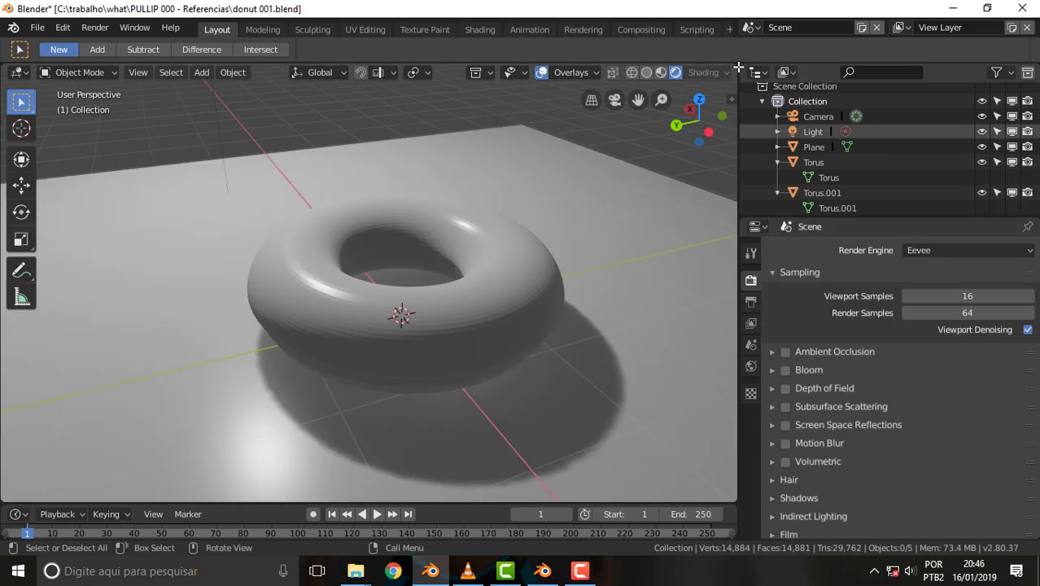
{"action": "left_click_drag", "start_coordinate": [739, 67], "coordinate": [395, 75]}
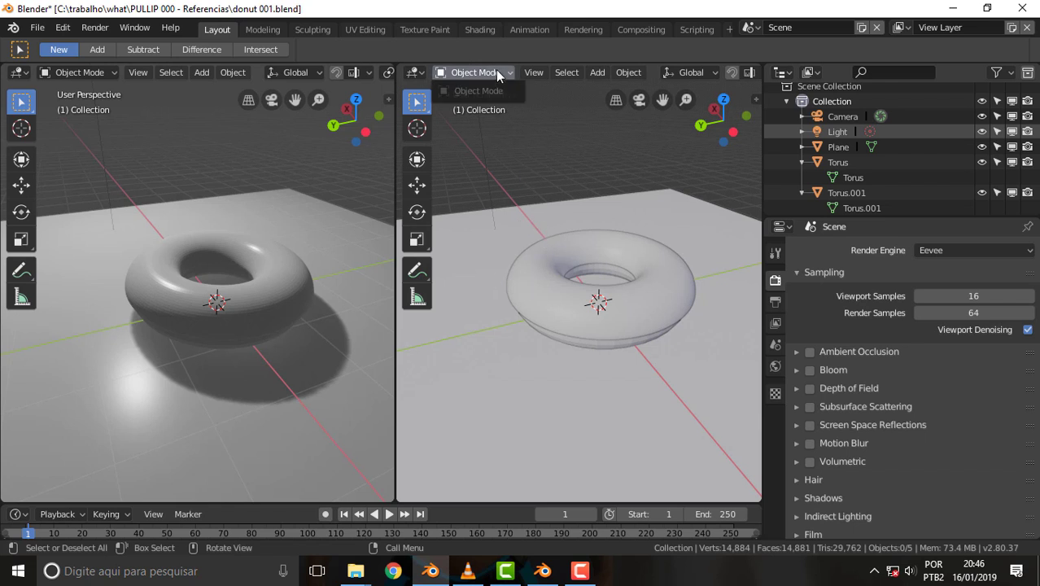
Step: Turn the right-hand view into a Shader Editor and select Torus.001 in the outliner
{"action": "left_click", "coordinate": [420, 76]}
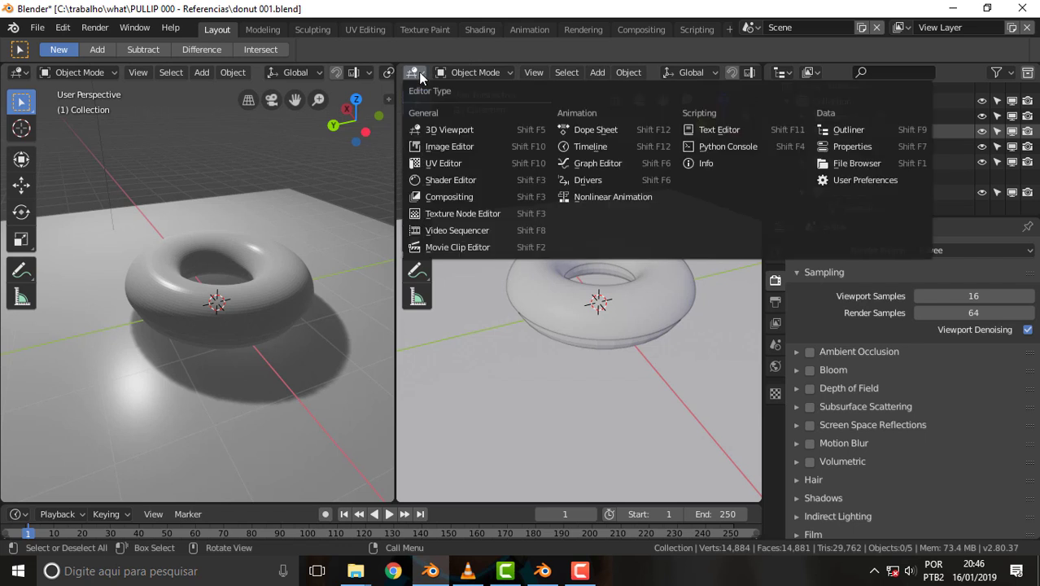
{"action": "left_click", "coordinate": [451, 180]}
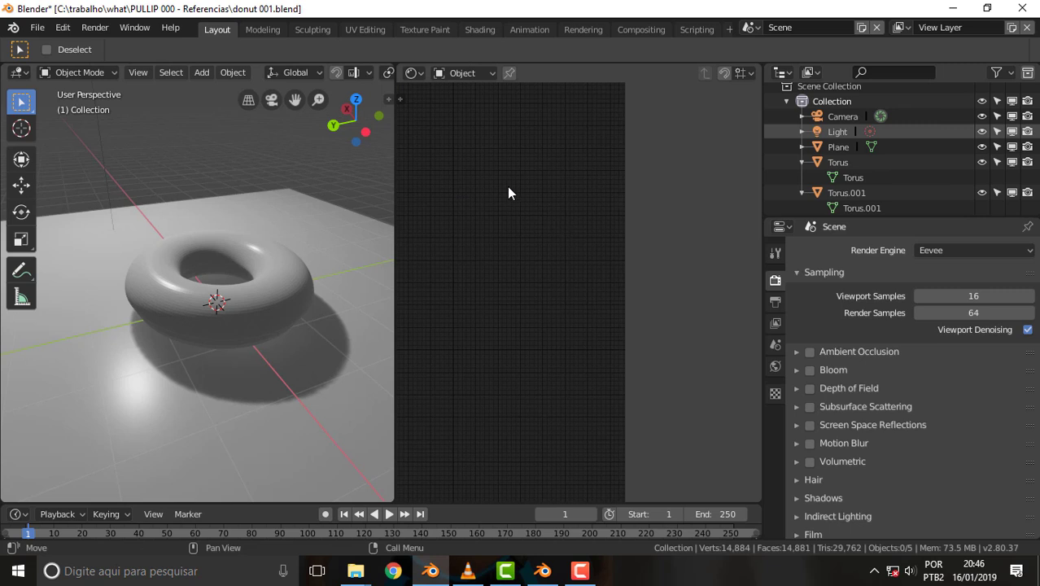
{"action": "left_click", "coordinate": [419, 73]}
{"action": "left_click", "coordinate": [274, 308]}
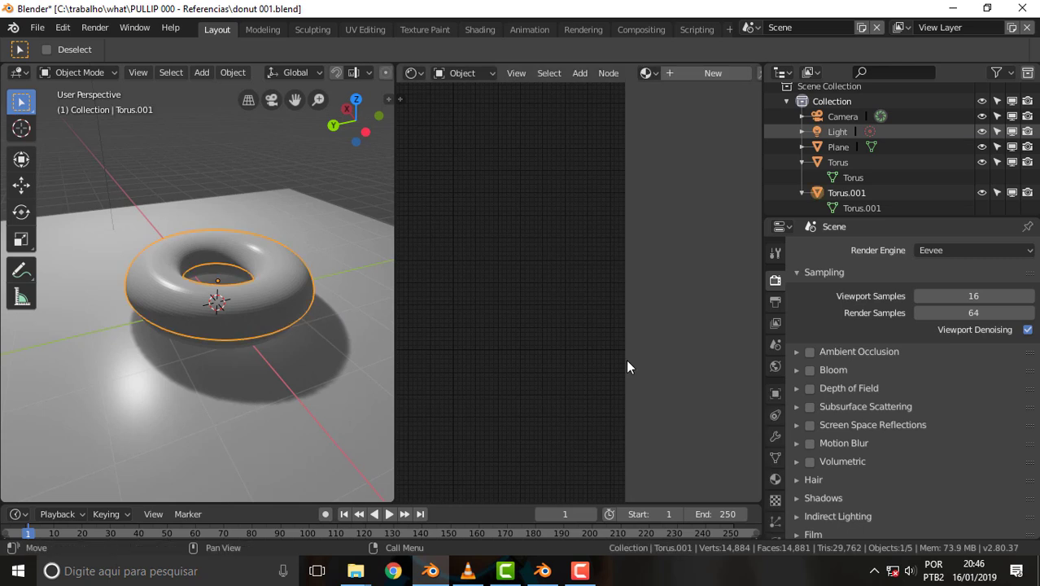
Step: Try hiding and unhiding the torus objects and the plane with H and Alt+H
{"action": "left_click", "coordinate": [844, 163]}
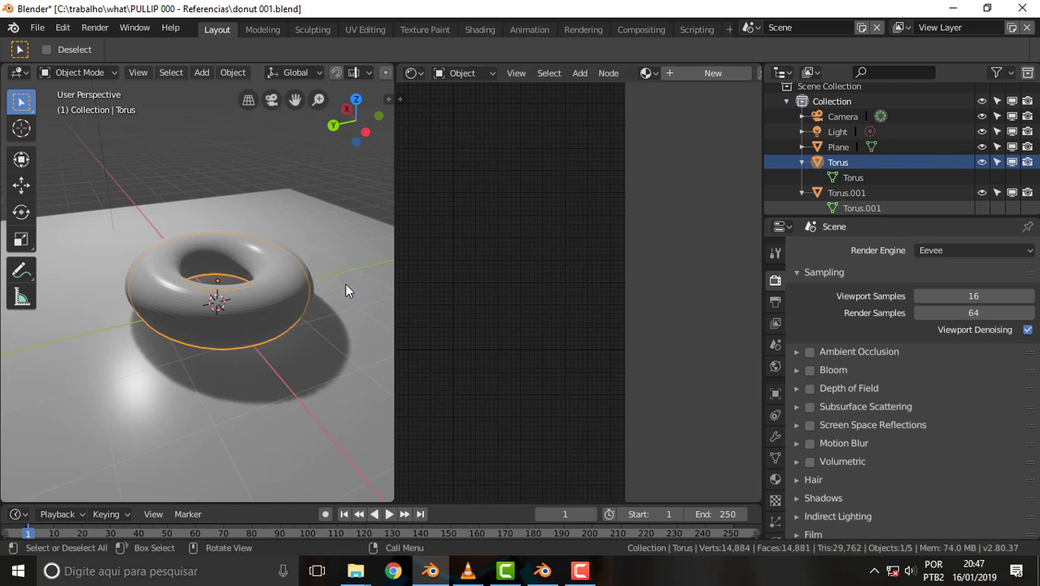
{"action": "key", "text": "h"}
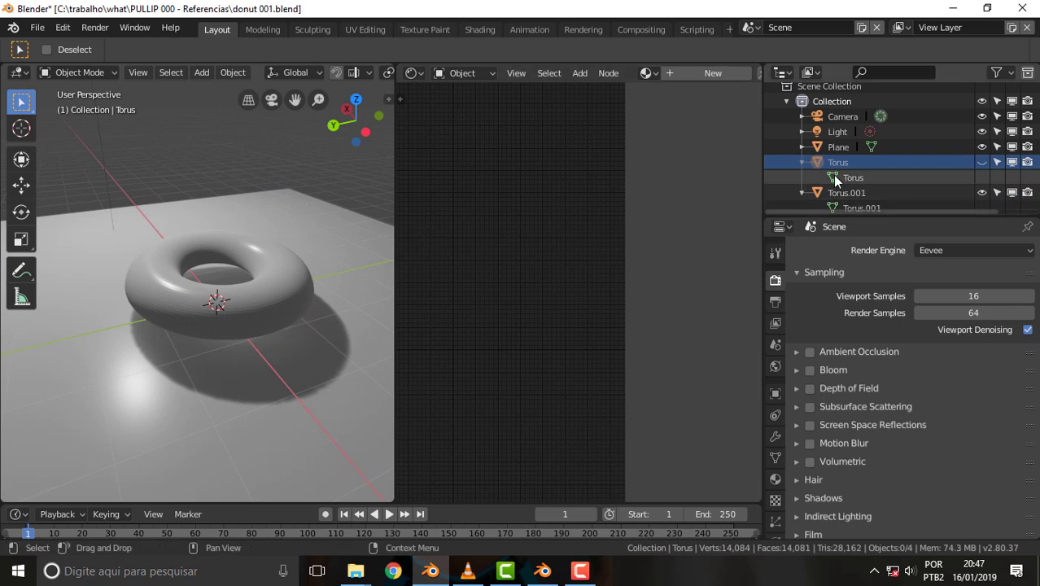
{"action": "left_click", "coordinate": [851, 195]}
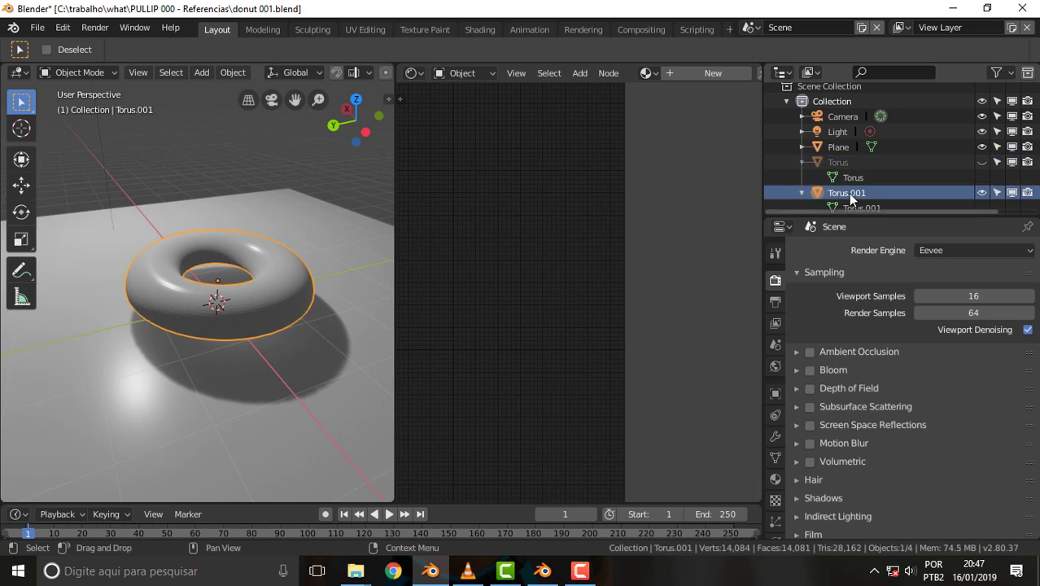
{"action": "key", "text": "h"}
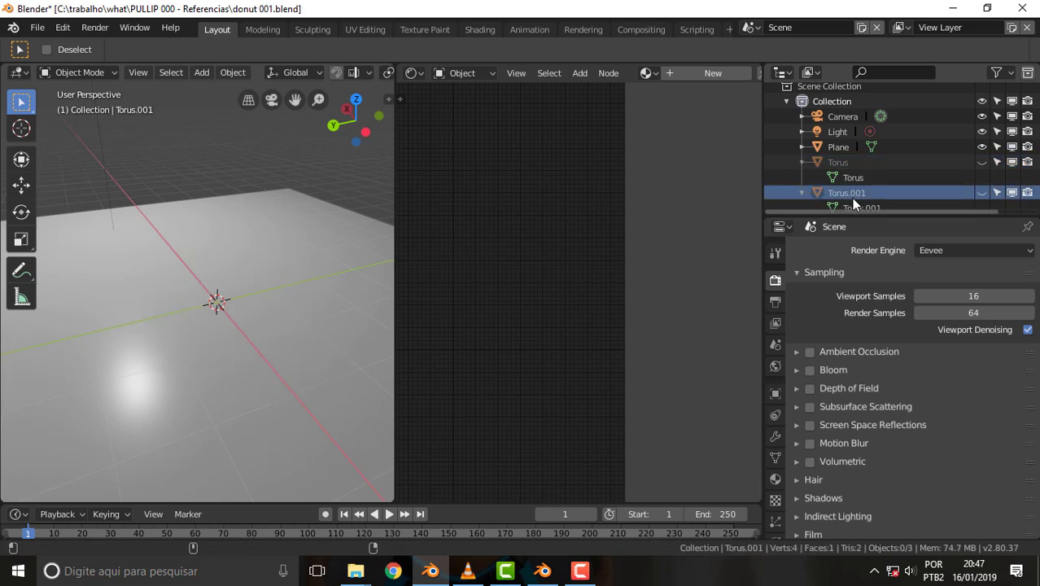
{"action": "key", "text": "alt+h"}
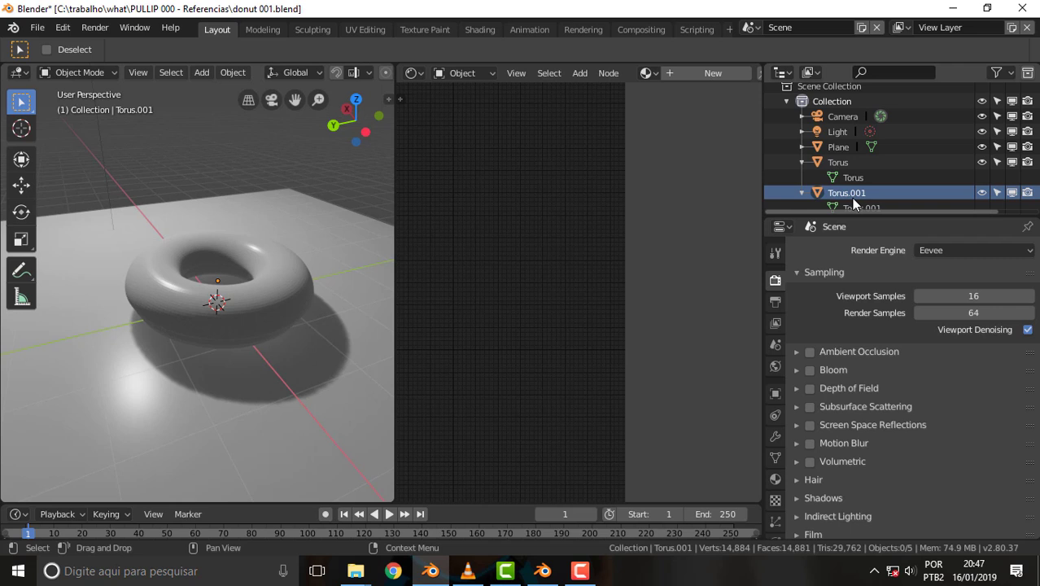
{"action": "left_click", "coordinate": [328, 220]}
{"action": "key", "text": "h"}
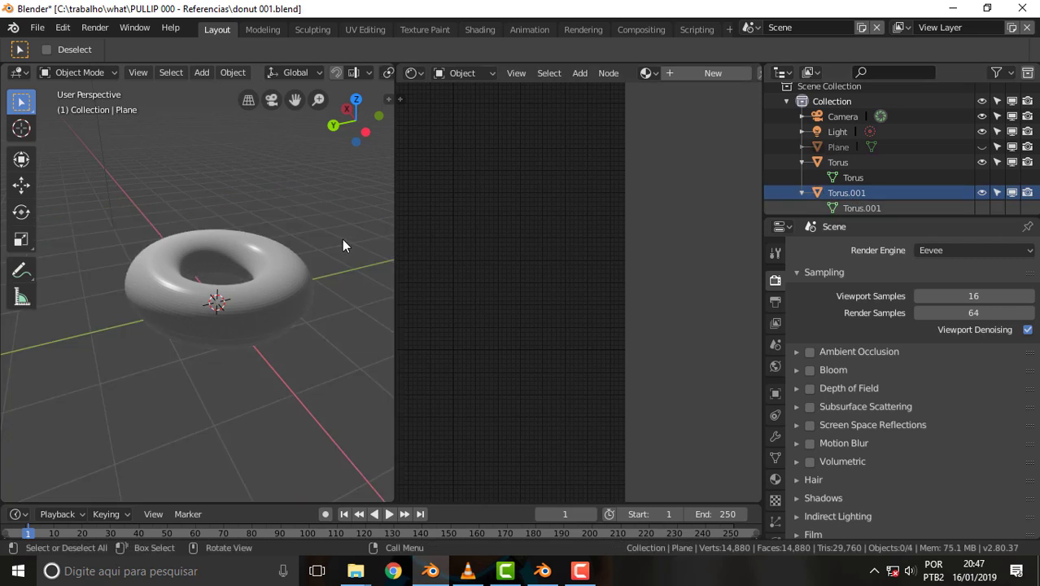
{"action": "key", "text": "alt+h"}
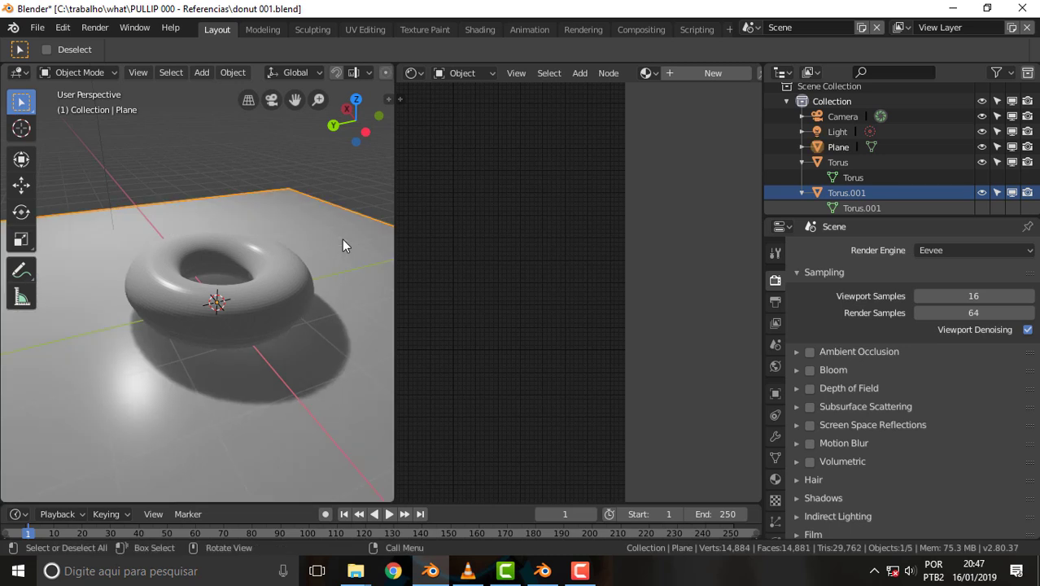
Step: Hide the smooth Torus.001 and select the original low-poly Torus
{"action": "left_click", "coordinate": [263, 314]}
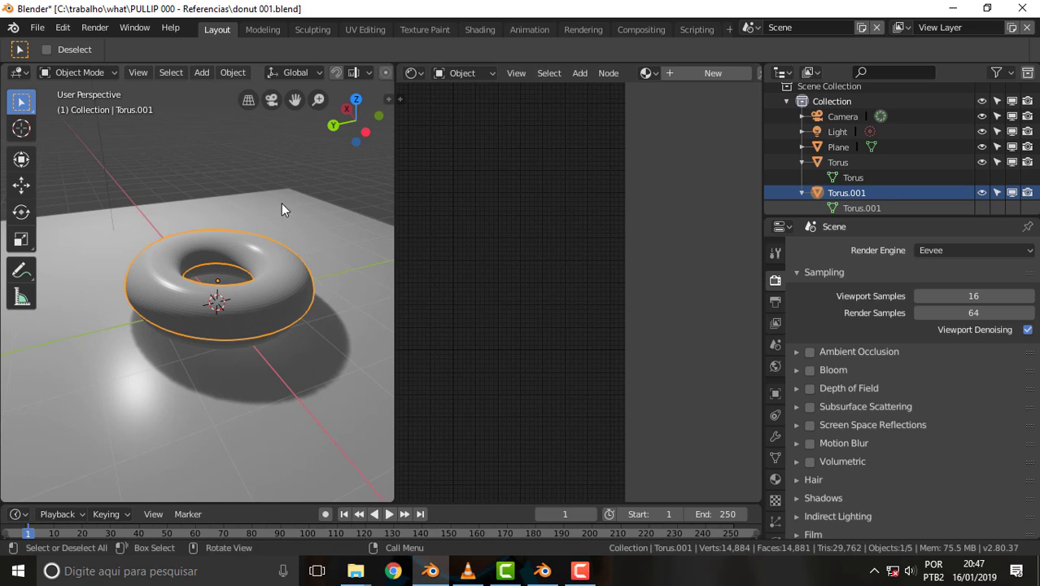
{"action": "key", "text": "h"}
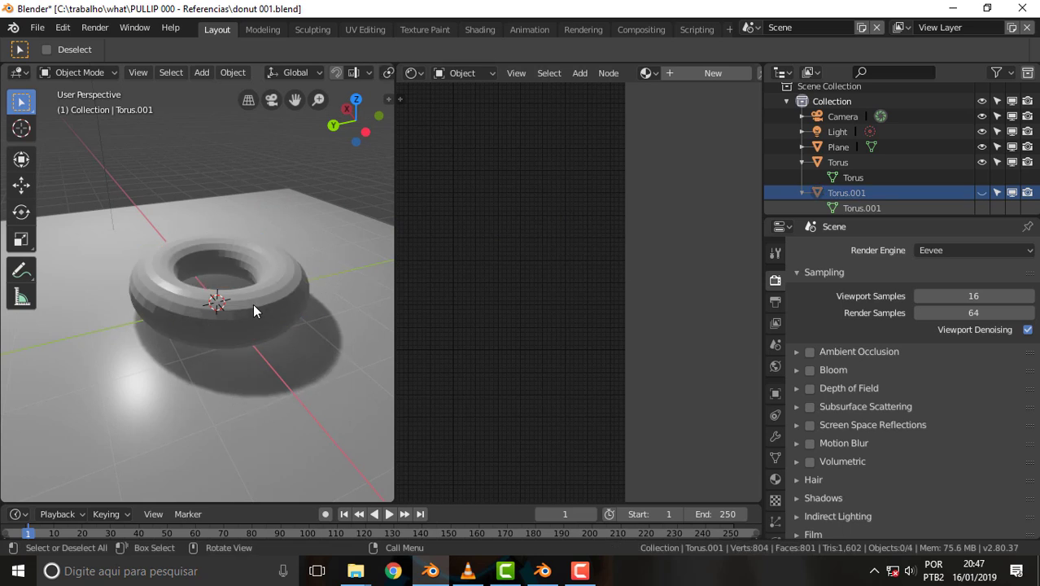
{"action": "scroll", "coordinate": [265, 308], "scroll_direction": "up", "scroll_amount": 2}
{"action": "scroll", "coordinate": [272, 311], "scroll_direction": "down", "scroll_amount": 2}
{"action": "scroll", "coordinate": [272, 311], "scroll_direction": "up", "scroll_amount": 2}
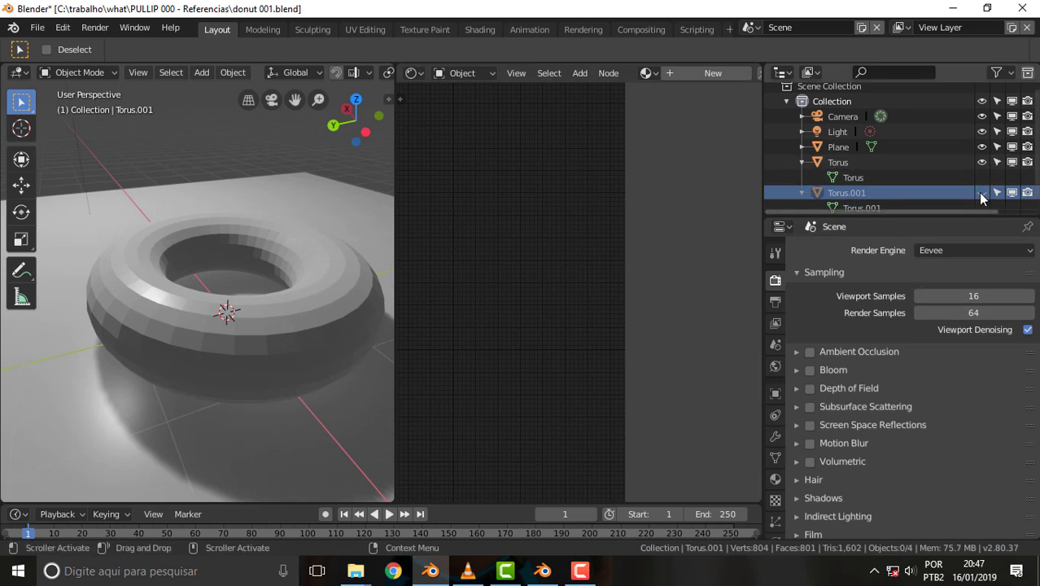
{"action": "left_click", "coordinate": [838, 163]}
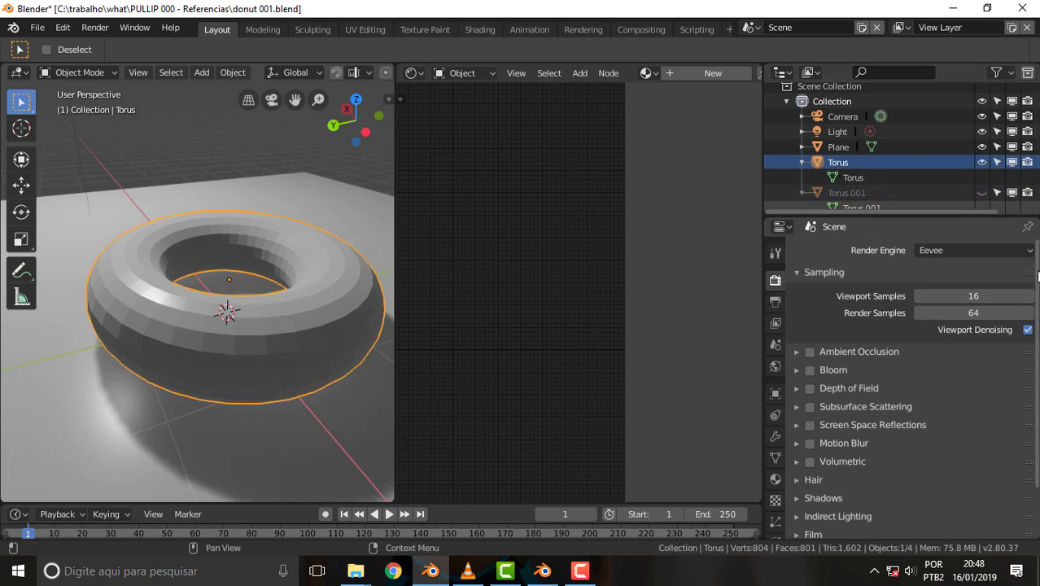
{"action": "scroll", "coordinate": [936, 350], "scroll_direction": "down", "scroll_amount": 2}
Step: Add a Subdivision Surface modifier to the torus with 2 viewport subdivisions
{"action": "left_click", "coordinate": [775, 440]}
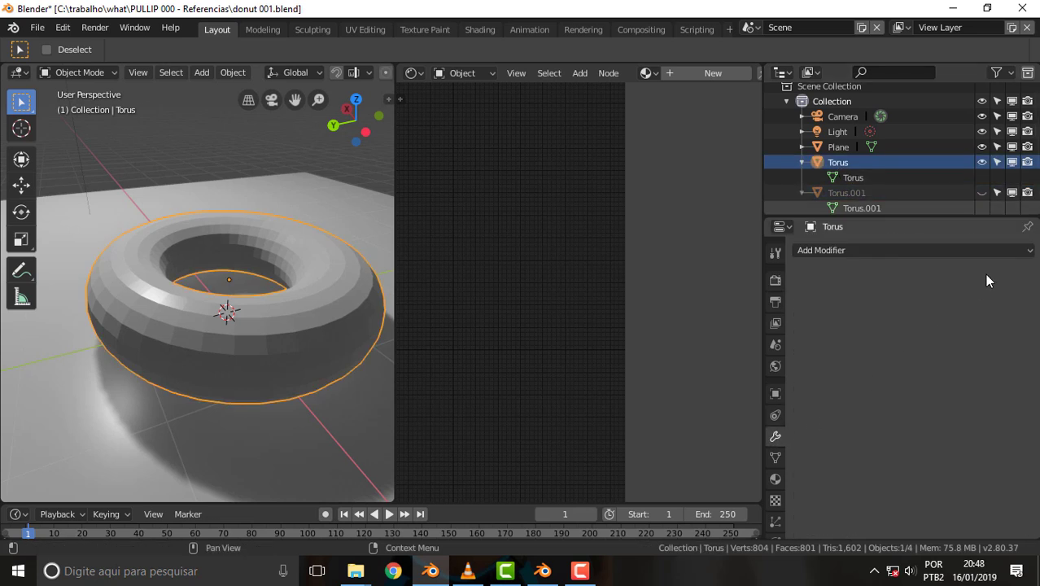
{"action": "left_click", "coordinate": [1019, 254]}
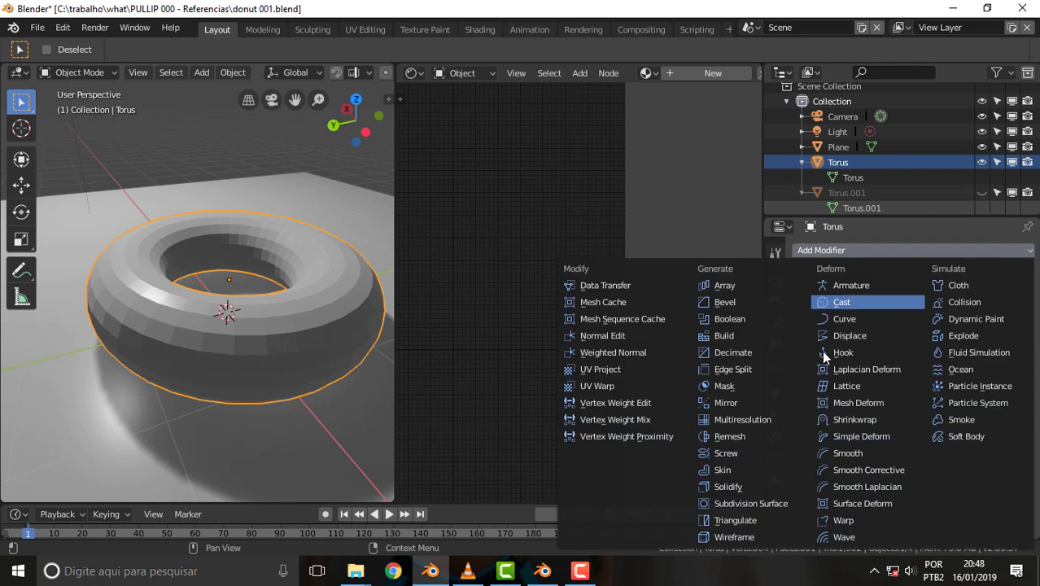
{"action": "left_click", "coordinate": [753, 503]}
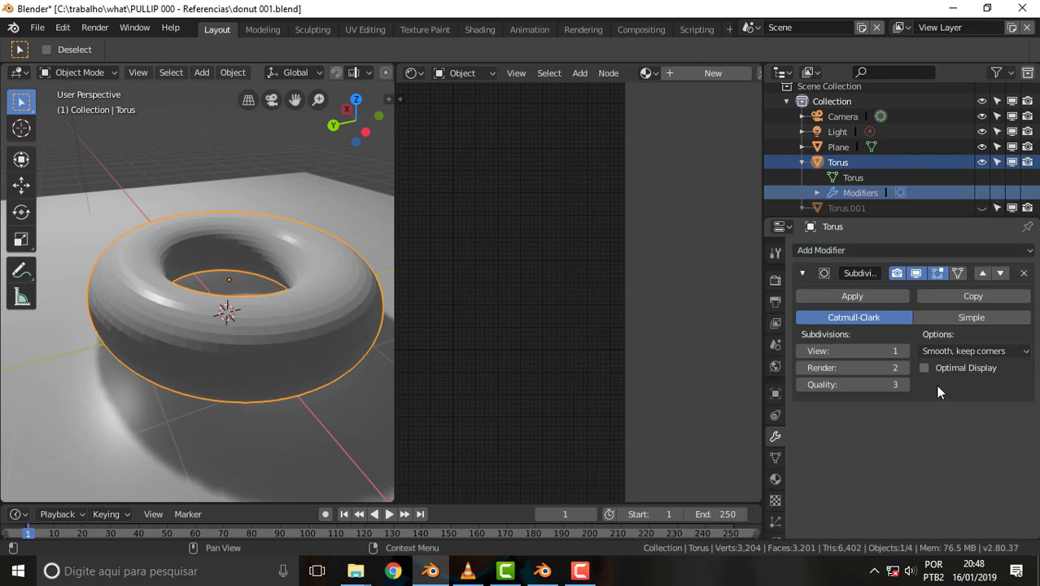
{"action": "left_click", "coordinate": [899, 354]}
{"action": "type", "text": "2"}
{"action": "key", "text": "Return"}
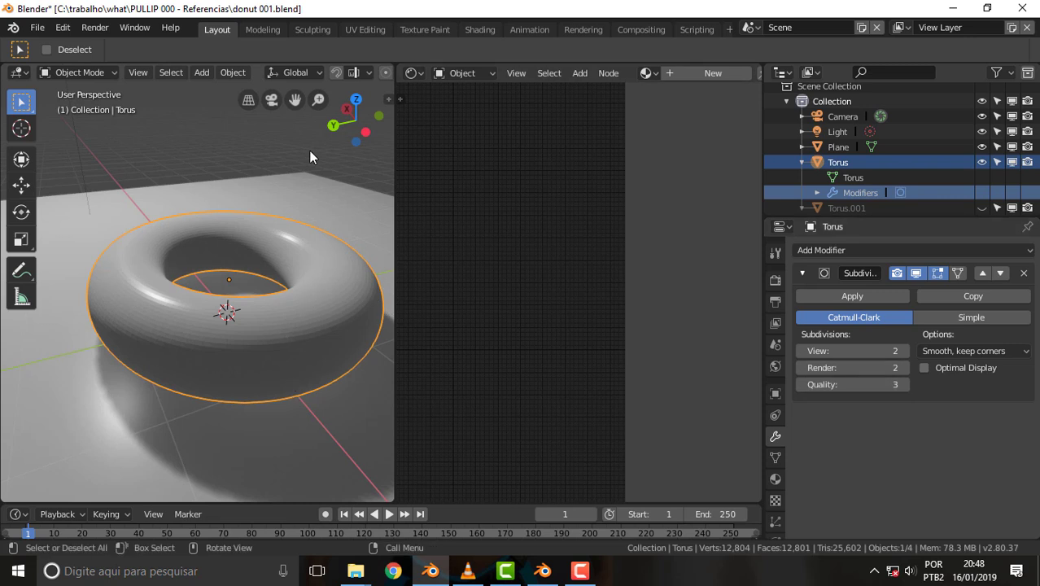
Step: Orbit and pan the view onto the smoothed donut, keeping the torus selected
{"action": "middle_click_drag", "start_coordinate": [309, 150], "coordinate": [300, 158]}
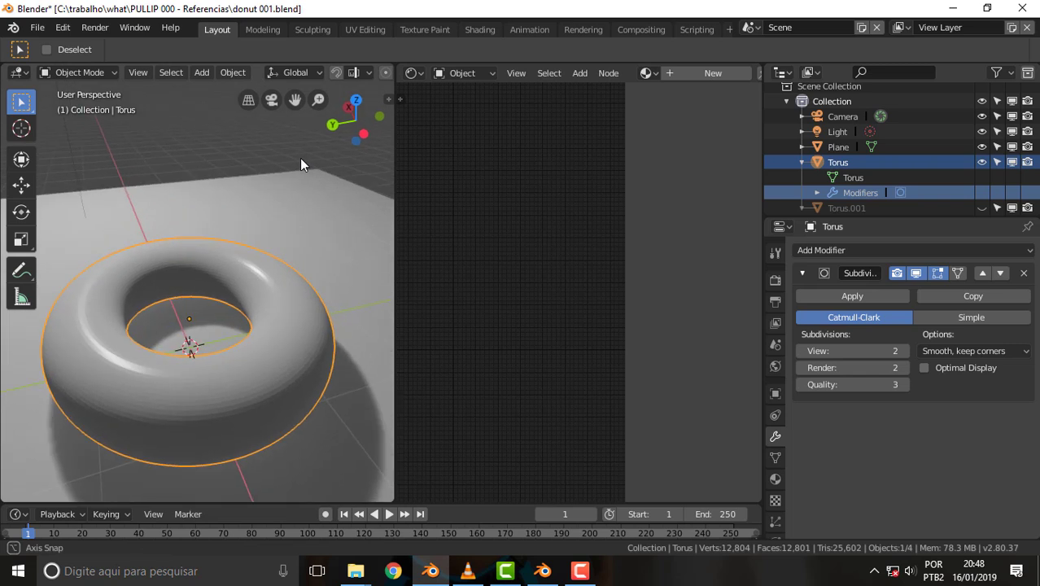
{"action": "mouse_move", "coordinate": [295, 99]}
{"action": "left_mouse_down"}
{"action": "mouse_move", "coordinate": [350, 29]}
{"action": "mouse_move", "coordinate": [316, 188]}
{"action": "left_mouse_up"}
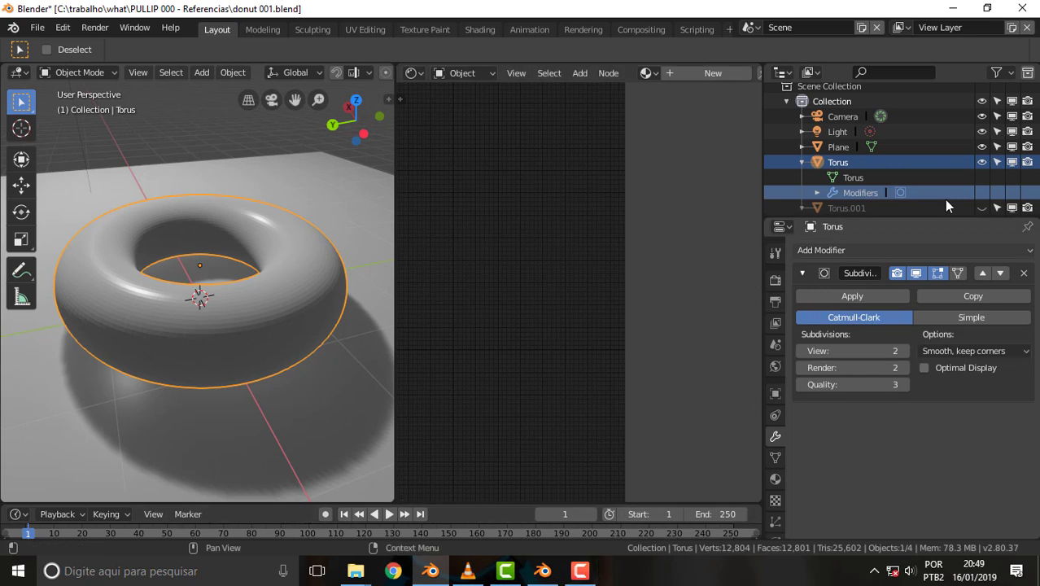
{"action": "left_click", "coordinate": [849, 149]}
{"action": "left_click", "coordinate": [846, 162]}
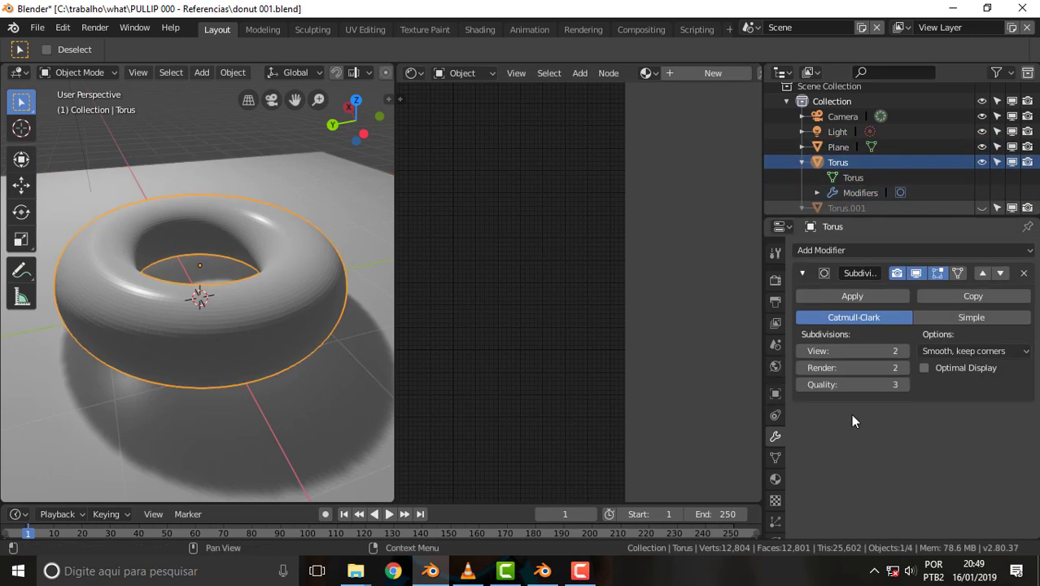
Step: Create a new Principled BSDF material for the torus
{"action": "left_click", "coordinate": [777, 477]}
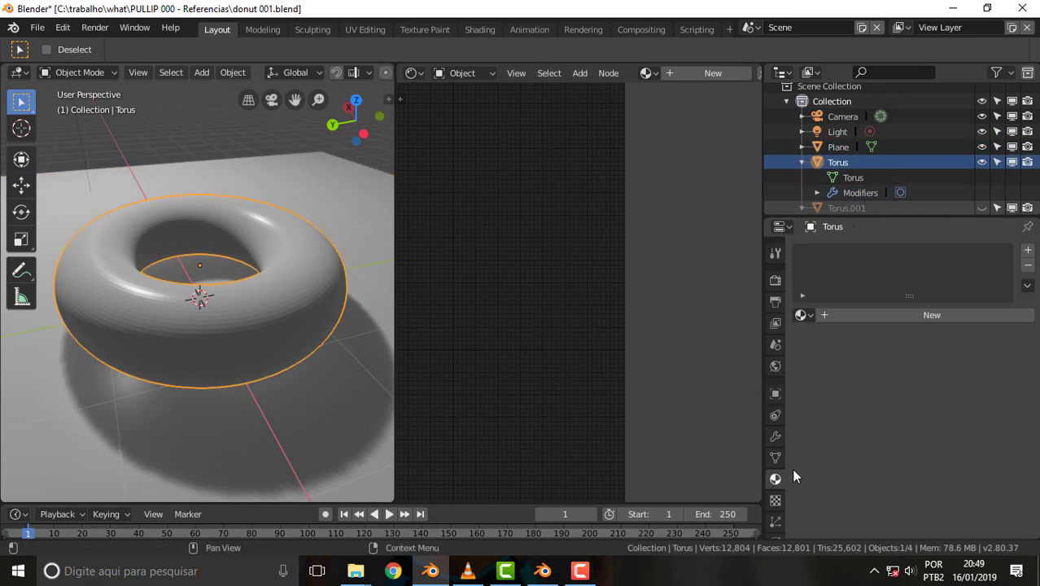
{"action": "left_click", "coordinate": [877, 316]}
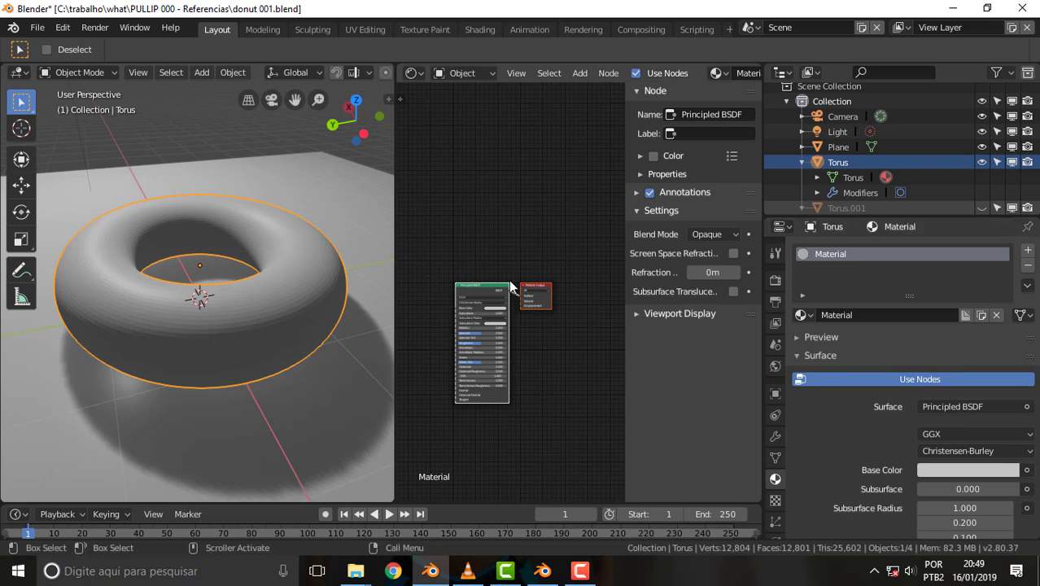
{"action": "scroll", "coordinate": [523, 300], "scroll_direction": "up", "scroll_amount": 1}
{"action": "scroll", "coordinate": [529, 281], "scroll_direction": "up", "scroll_amount": 2}
{"action": "scroll", "coordinate": [532, 281], "scroll_direction": "up", "scroll_amount": 1}
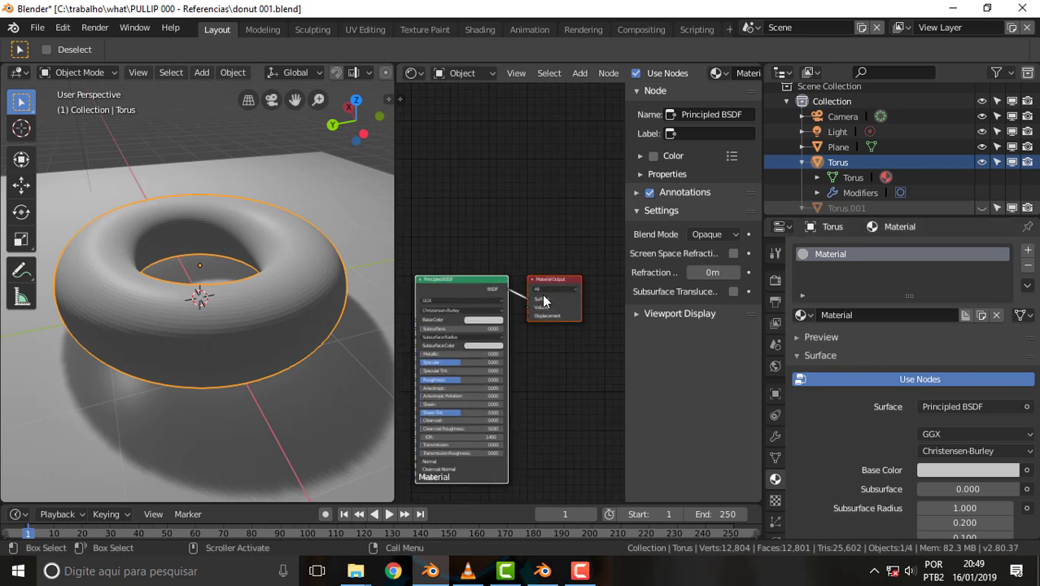
{"action": "scroll", "coordinate": [439, 299], "scroll_direction": "up", "scroll_amount": 1}
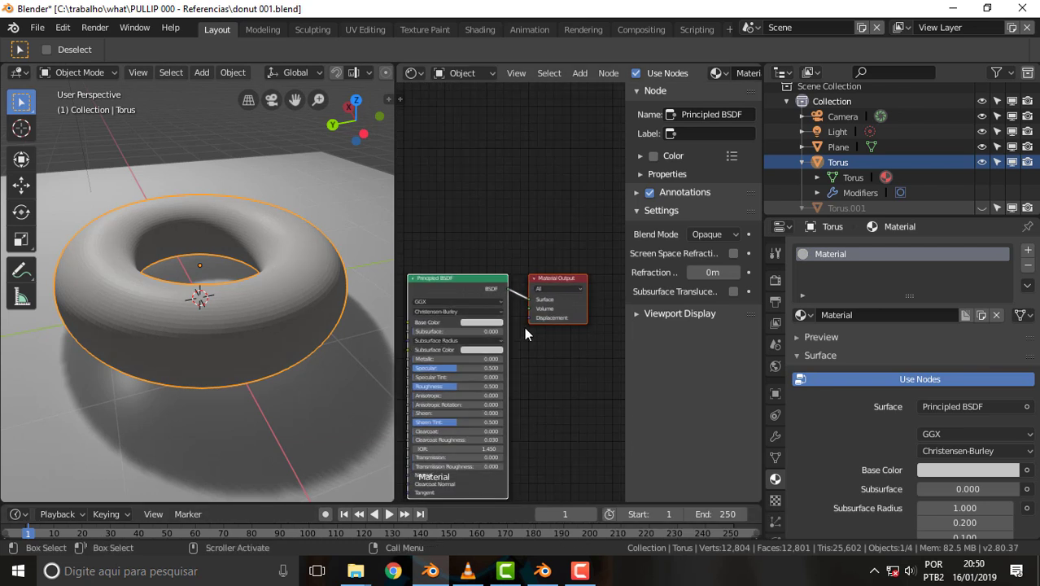
Step: Pick an initial base colour for the donut and adjust the viewport shading
{"action": "left_click", "coordinate": [488, 321]}
{"action": "mouse_move", "coordinate": [497, 238]}
{"action": "left_mouse_down"}
{"action": "mouse_move", "coordinate": [495, 212]}
{"action": "mouse_move", "coordinate": [500, 244]}
{"action": "mouse_move", "coordinate": [476, 240]}
{"action": "mouse_move", "coordinate": [491, 241]}
{"action": "left_mouse_up"}
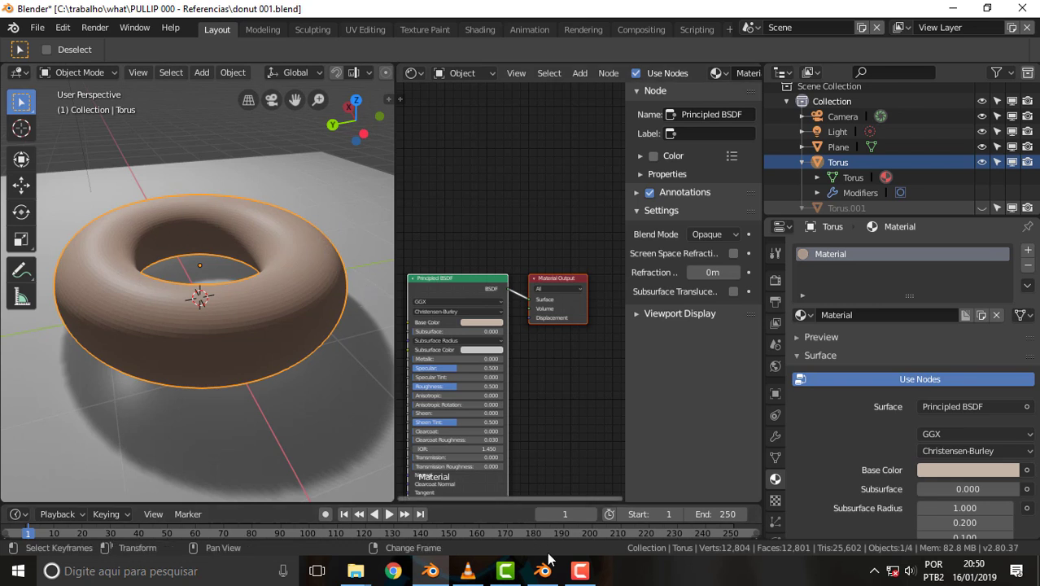
{"action": "left_click", "coordinate": [580, 571]}
{"action": "left_click", "coordinate": [539, 417]}
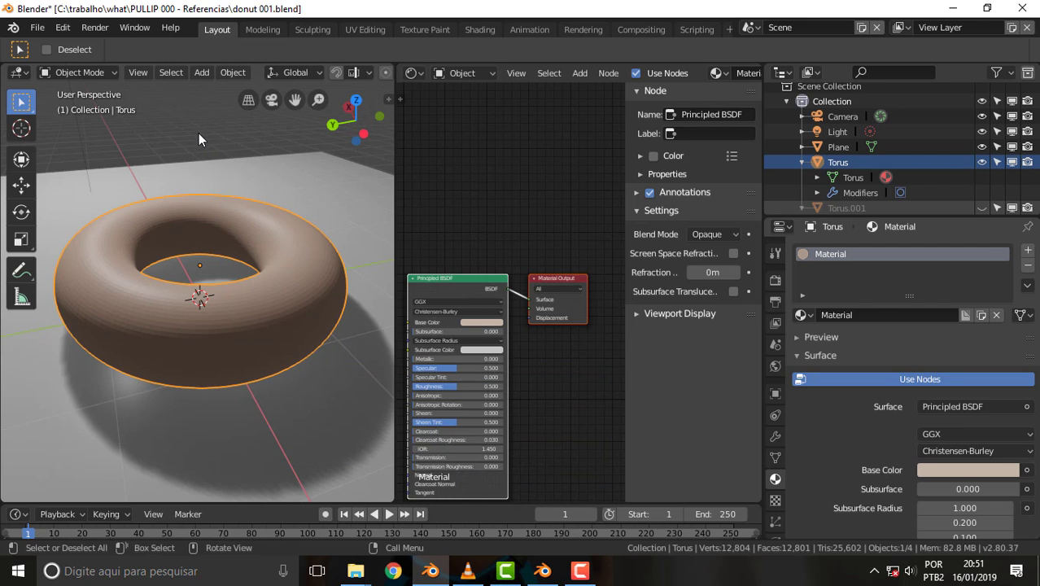
{"action": "key", "text": "z"}
{"action": "left_click", "coordinate": [197, 47]}
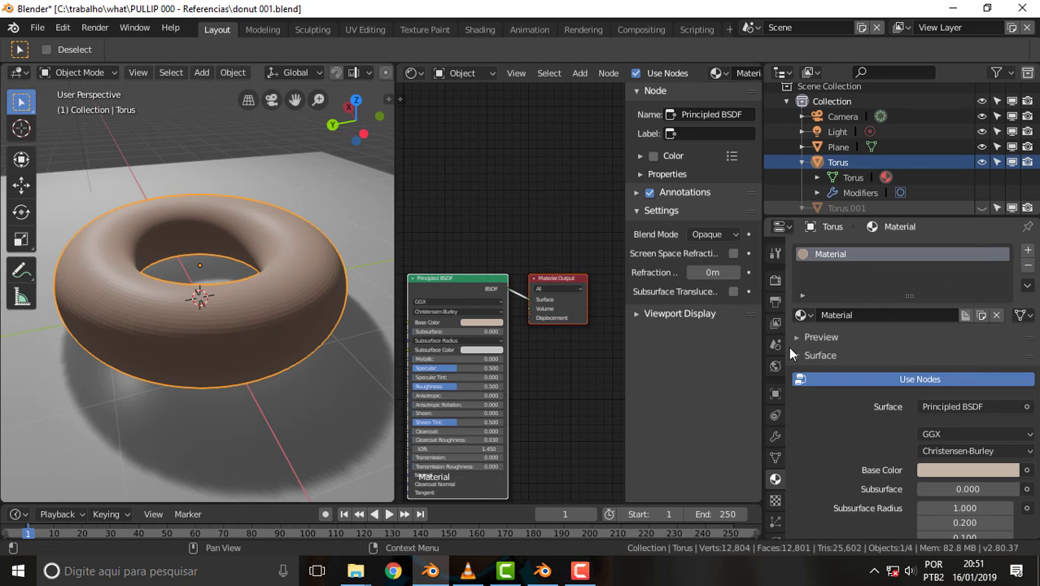
{"action": "left_click", "coordinate": [775, 280]}
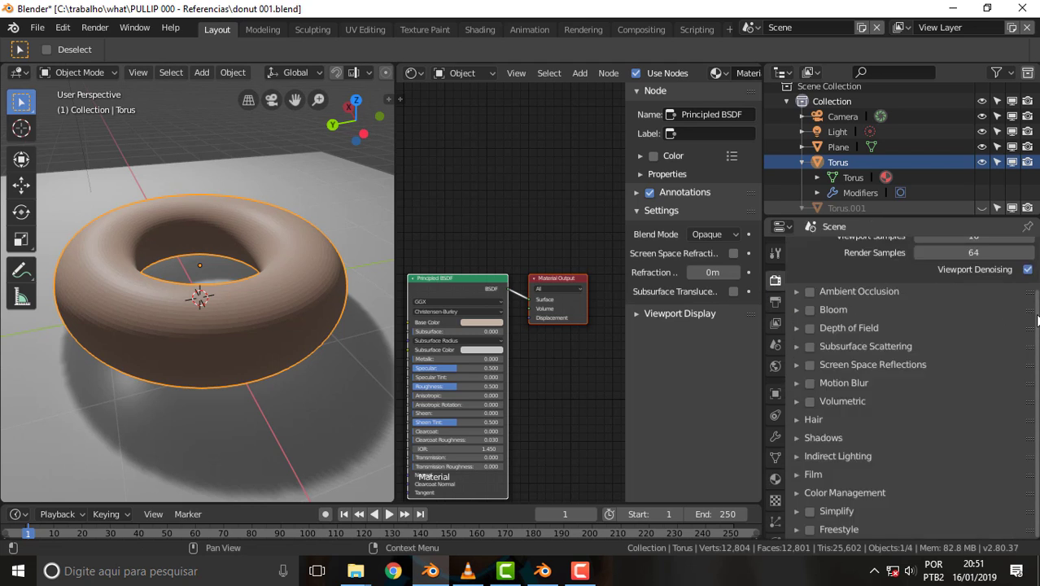
{"action": "scroll", "coordinate": [1032, 238], "scroll_direction": "up", "scroll_amount": 3}
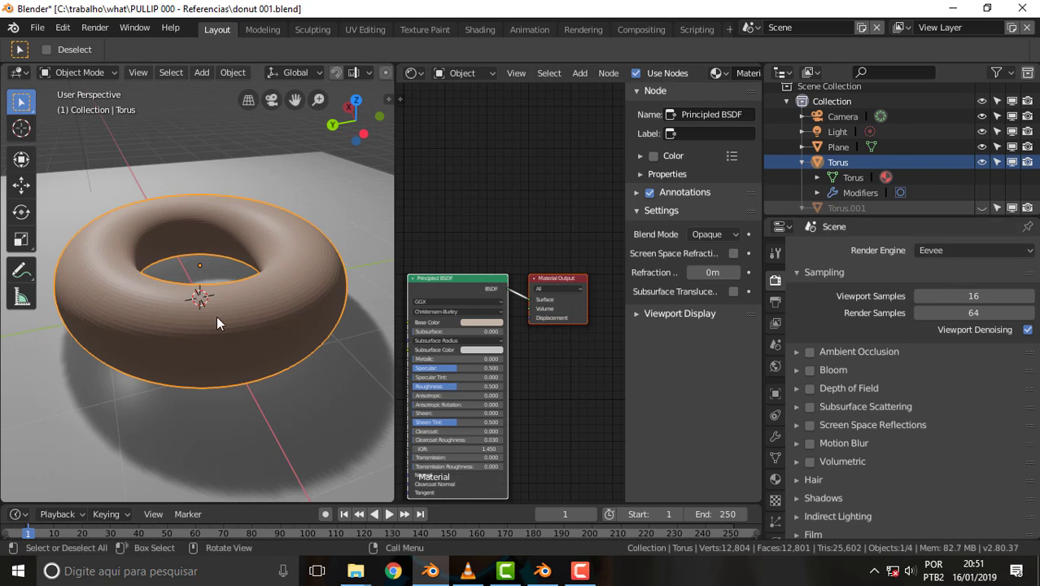
Step: Refine the donut's base colour to a pale pinkish tan
{"action": "left_click", "coordinate": [478, 321]}
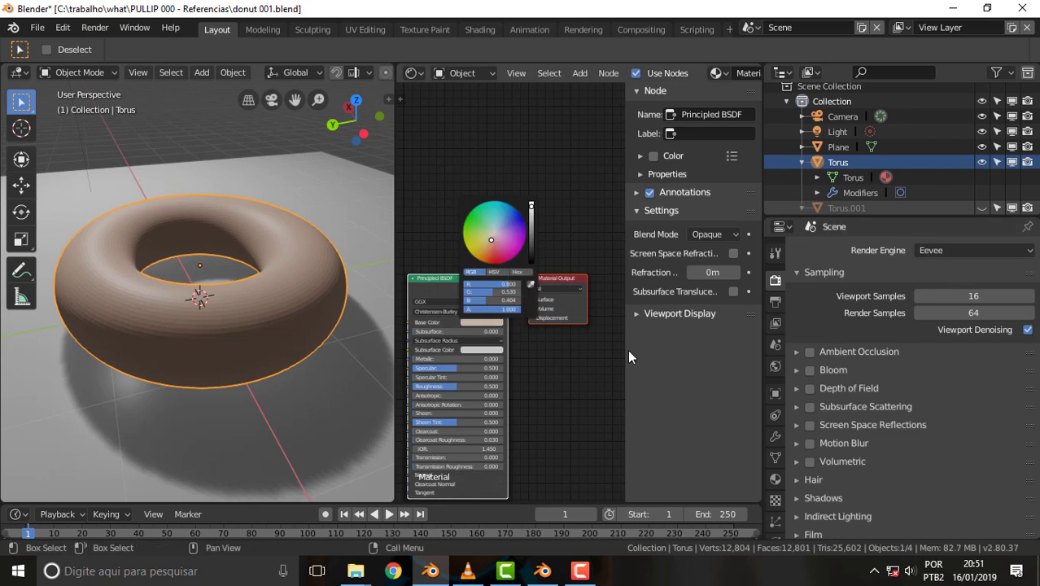
{"action": "left_click", "coordinate": [489, 323]}
{"action": "left_click", "coordinate": [481, 239]}
{"action": "mouse_move", "coordinate": [481, 238]}
{"action": "left_mouse_down"}
{"action": "mouse_move", "coordinate": [473, 250]}
{"action": "mouse_move", "coordinate": [464, 241]}
{"action": "mouse_move", "coordinate": [472, 255]}
{"action": "left_mouse_up"}
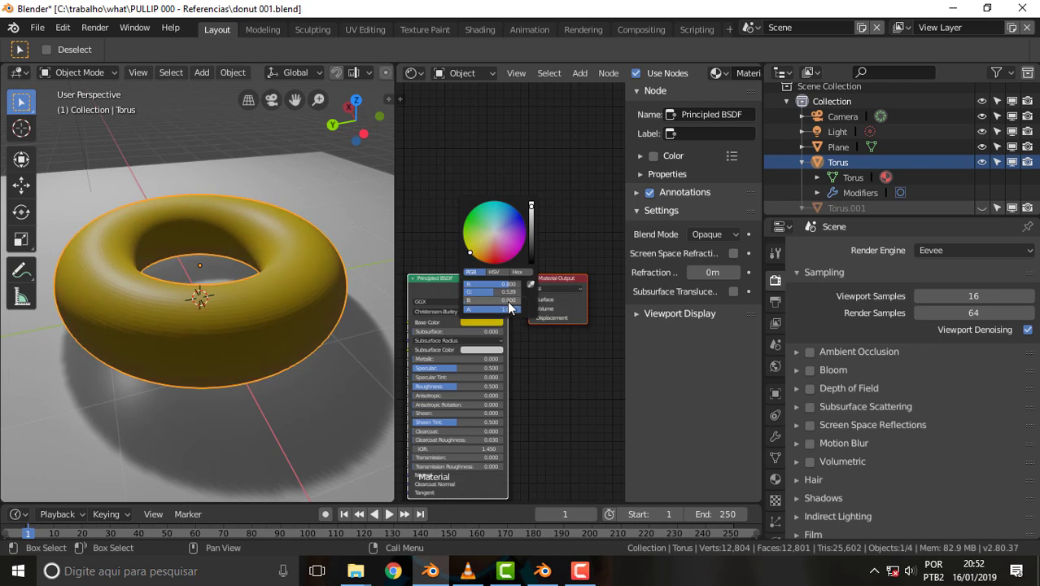
{"action": "left_click", "coordinate": [488, 239]}
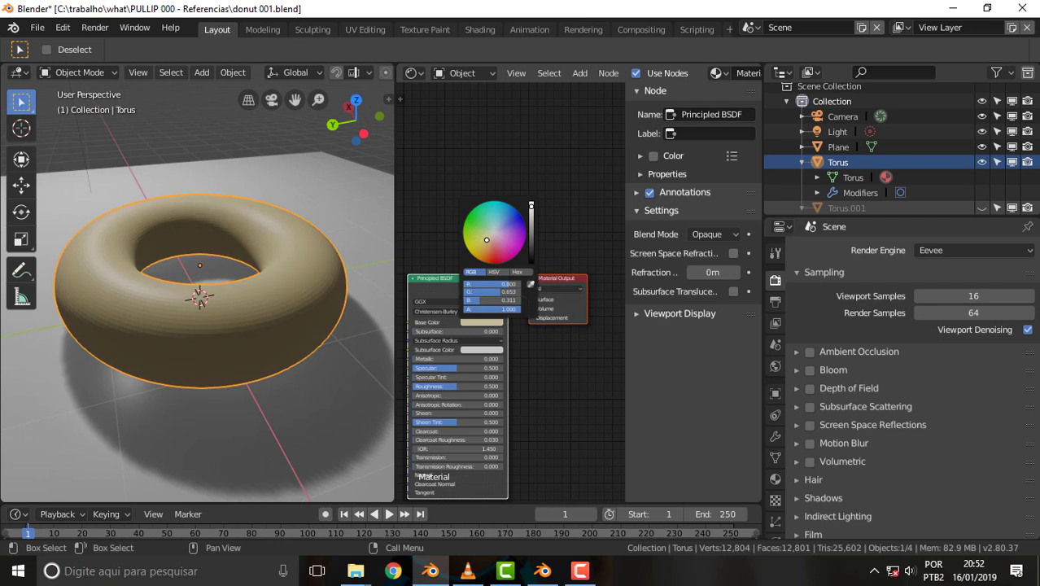
{"action": "left_click_drag", "start_coordinate": [487, 237], "coordinate": [489, 242]}
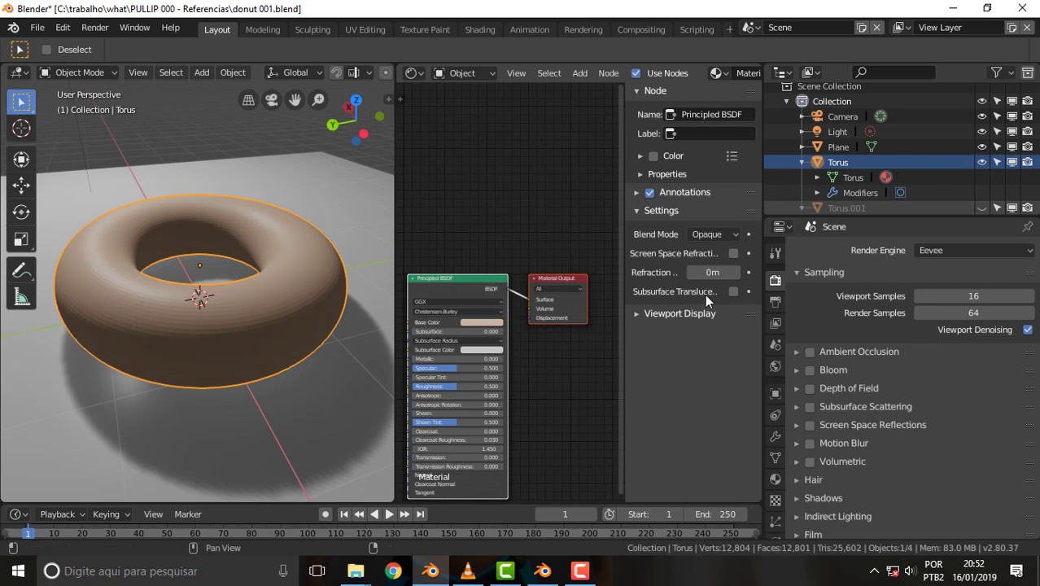
Step: Render a still image of the donut from the Rendering workspace, then return to Modeling
{"action": "left_click", "coordinate": [582, 29]}
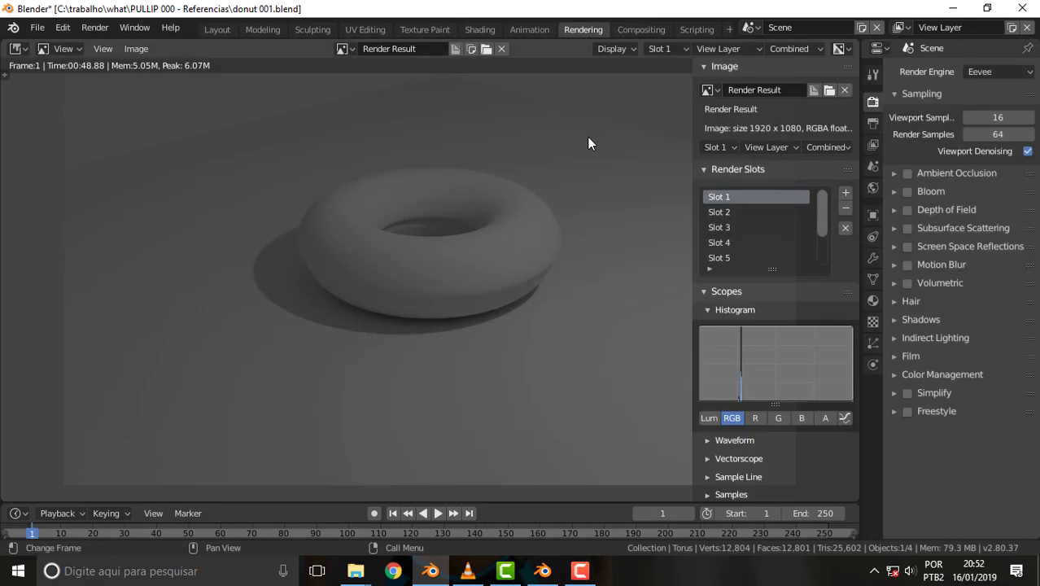
{"action": "key", "text": "F12"}
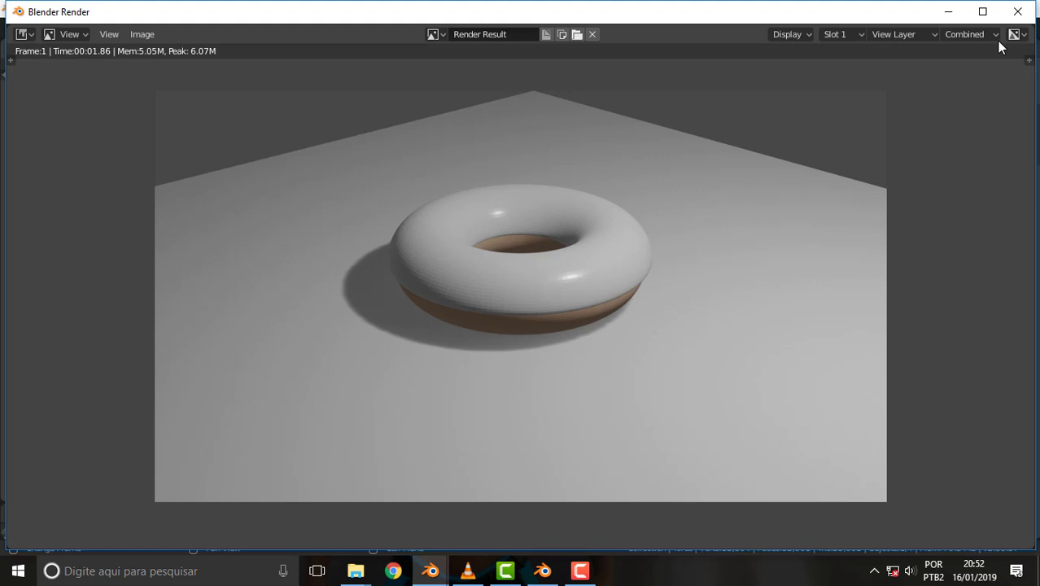
{"action": "left_click", "coordinate": [1018, 11]}
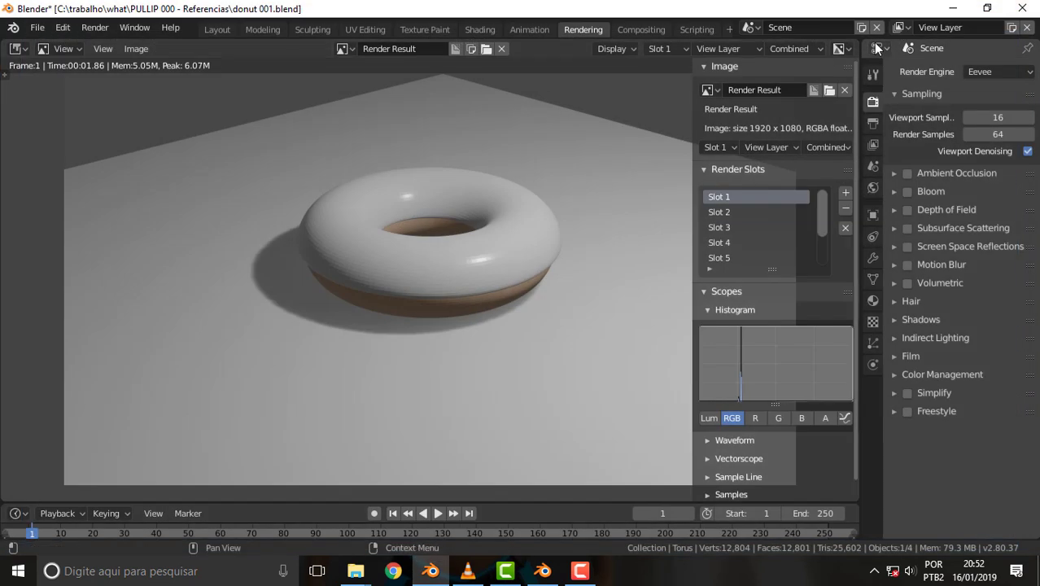
{"action": "left_click", "coordinate": [261, 30]}
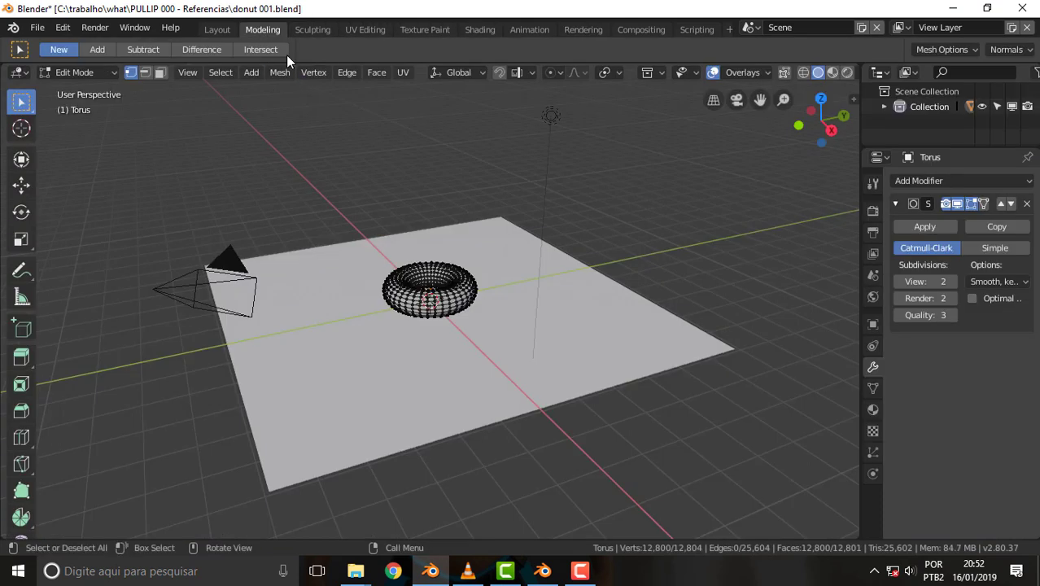
{"action": "left_click", "coordinate": [218, 30]}
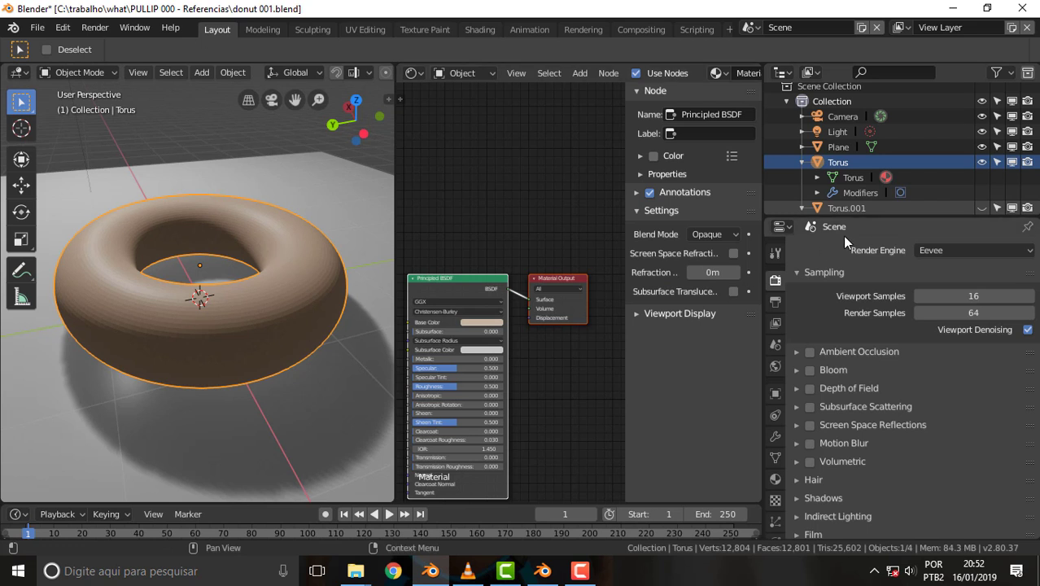
{"action": "scroll", "coordinate": [1010, 171], "scroll_direction": "down", "scroll_amount": 2}
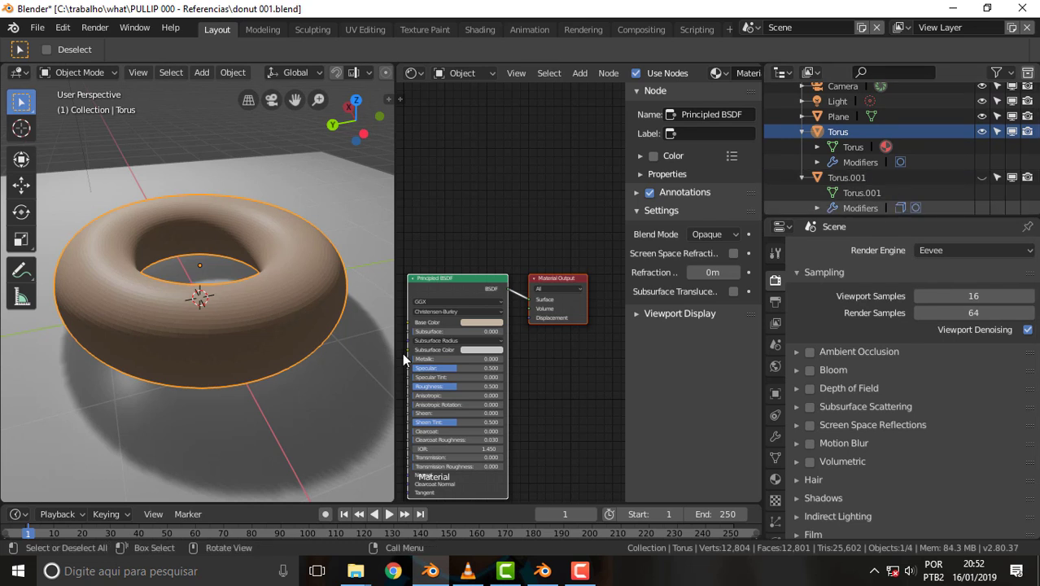
{"action": "left_click", "coordinate": [982, 178]}
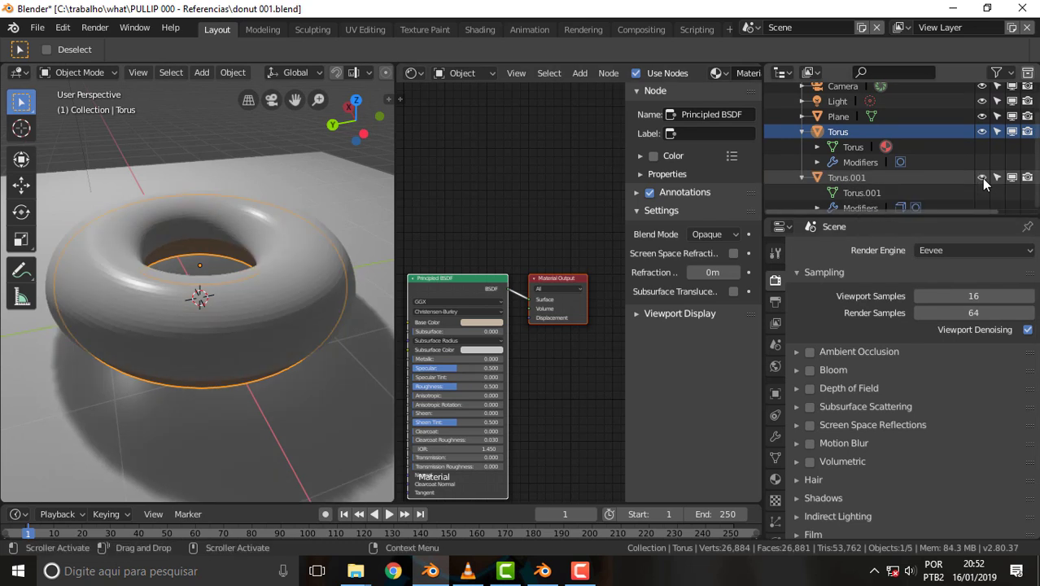
{"action": "left_click", "coordinate": [982, 179]}
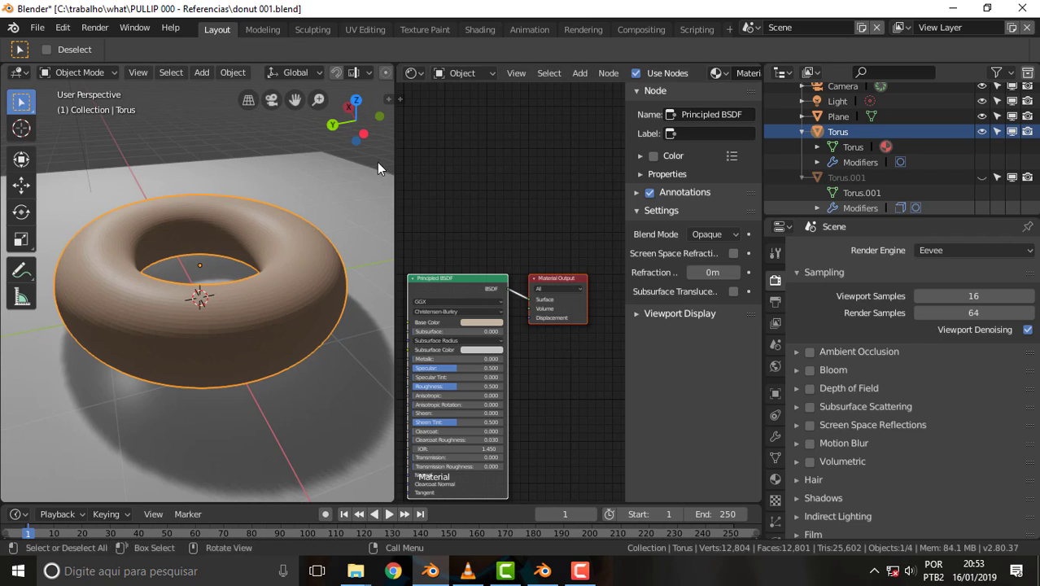
{"action": "left_click_drag", "start_coordinate": [323, 99], "coordinate": [320, 101]}
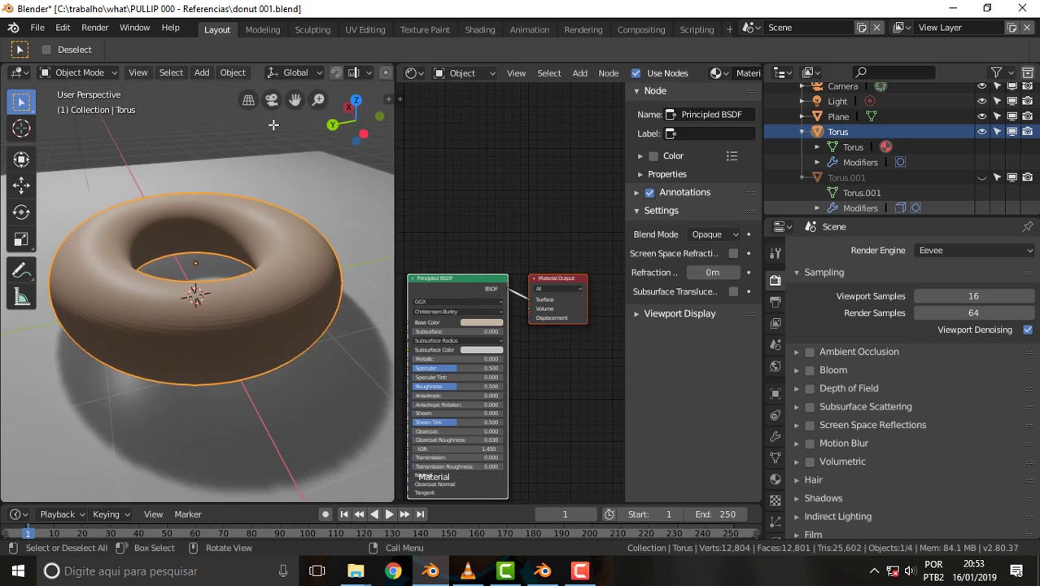
{"action": "mouse_move", "coordinate": [353, 112]}
{"action": "left_mouse_down"}
{"action": "mouse_move", "coordinate": [354, 132]}
{"action": "mouse_move", "coordinate": [353, 122]}
{"action": "left_mouse_up"}
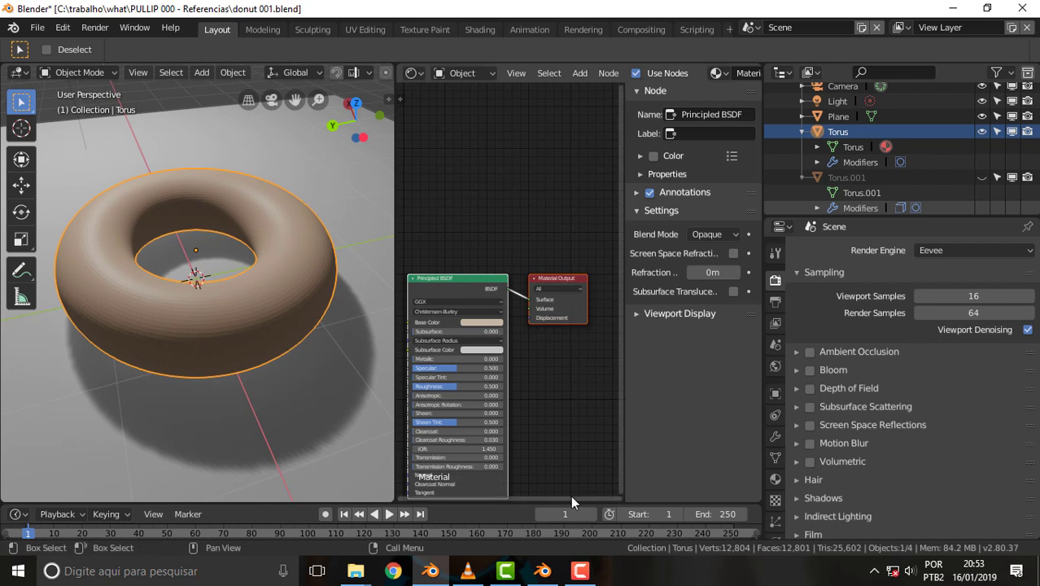
Step: Switch the render engine to Cycles and view the donut more from above
{"action": "left_click", "coordinate": [975, 249]}
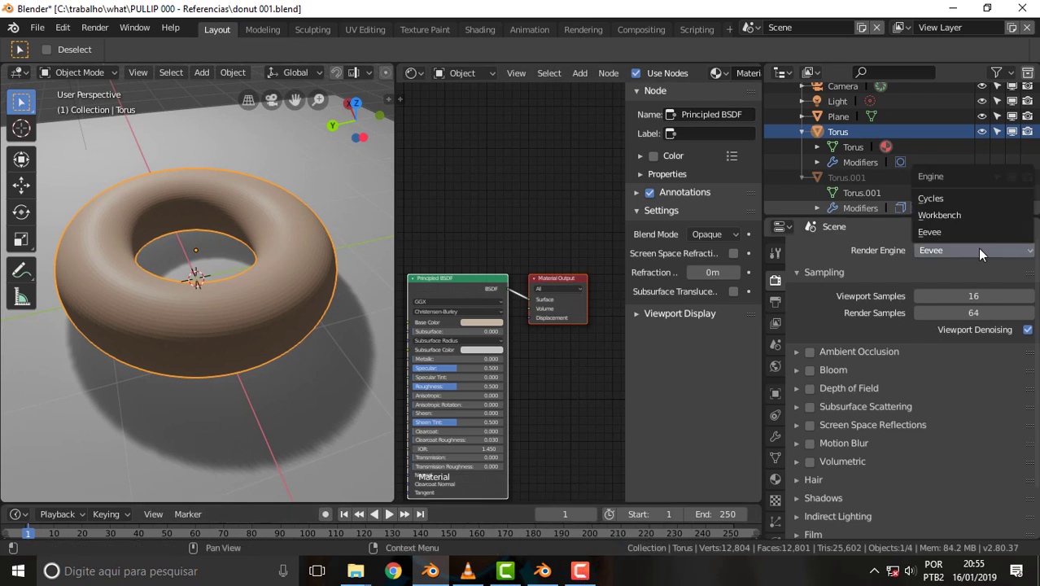
{"action": "left_click", "coordinate": [959, 196]}
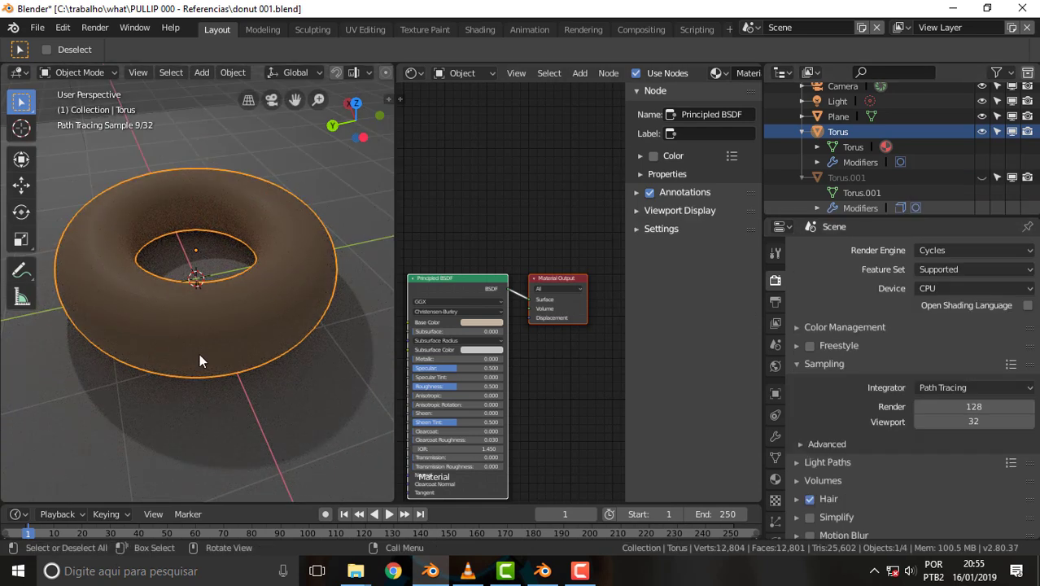
{"action": "scroll", "coordinate": [313, 231], "scroll_direction": "down", "scroll_amount": 4}
{"action": "scroll", "coordinate": [313, 230], "scroll_direction": "up", "scroll_amount": 2}
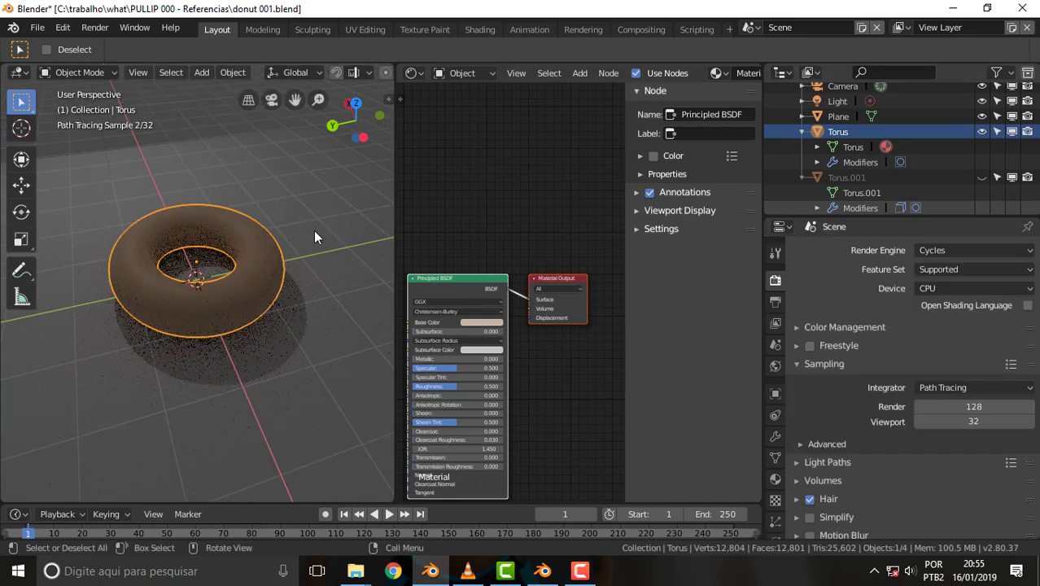
{"action": "mouse_move", "coordinate": [313, 231]}
{"action": "middle_mouse_down"}
{"action": "mouse_move", "coordinate": [321, 198]}
{"action": "mouse_move", "coordinate": [313, 243]}
{"action": "middle_mouse_up"}
{"action": "scroll", "coordinate": [316, 249], "scroll_direction": "down", "scroll_amount": 3}
{"action": "scroll", "coordinate": [316, 249], "scroll_direction": "down", "scroll_amount": 3}
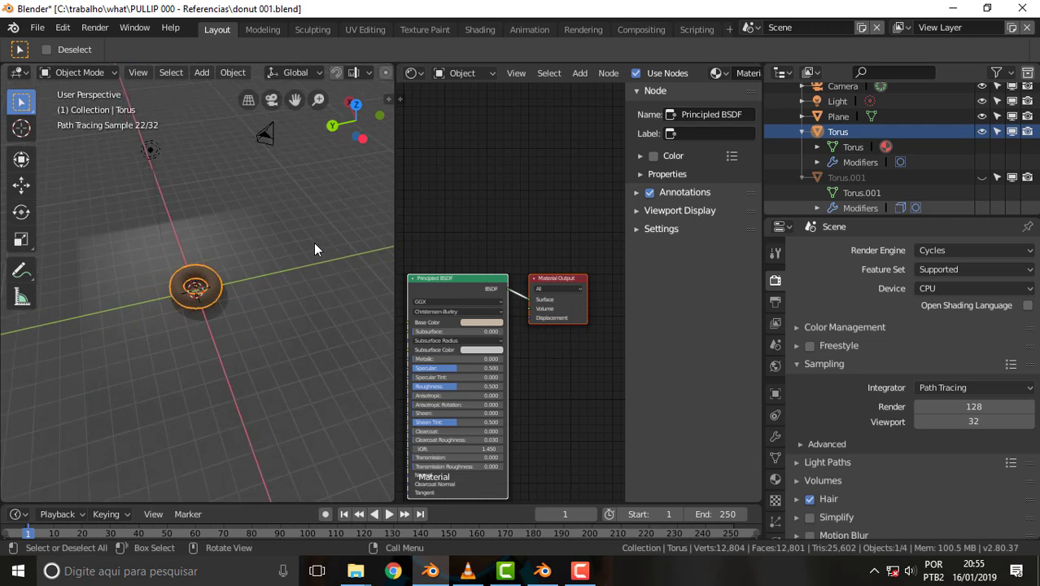
{"action": "scroll", "coordinate": [274, 269], "scroll_direction": "up", "scroll_amount": 4}
{"action": "scroll", "coordinate": [261, 272], "scroll_direction": "up", "scroll_amount": 2}
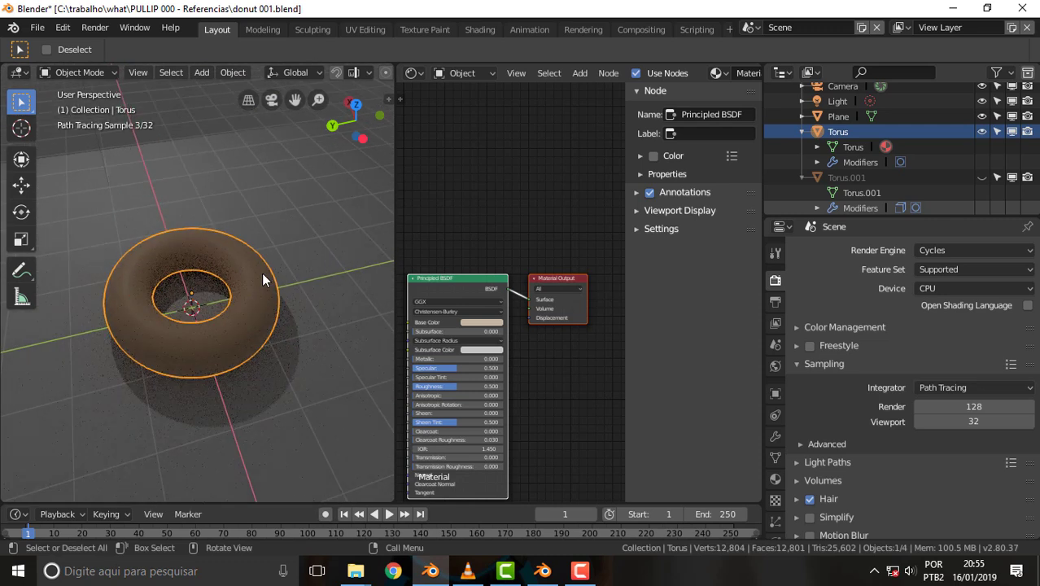
{"action": "scroll", "coordinate": [261, 272], "scroll_direction": "up", "scroll_amount": 2}
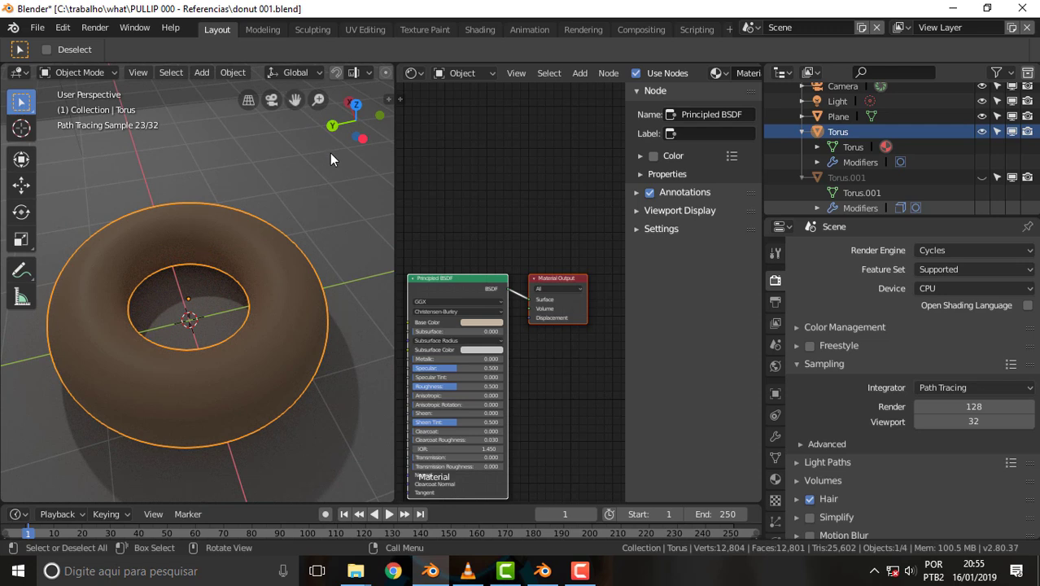
Step: Pan, orbit and zoom to frame the path-traced donut with its hole visible
{"action": "middle_click_drag", "start_coordinate": [330, 153], "coordinate": [310, 133], "text": "shift"}
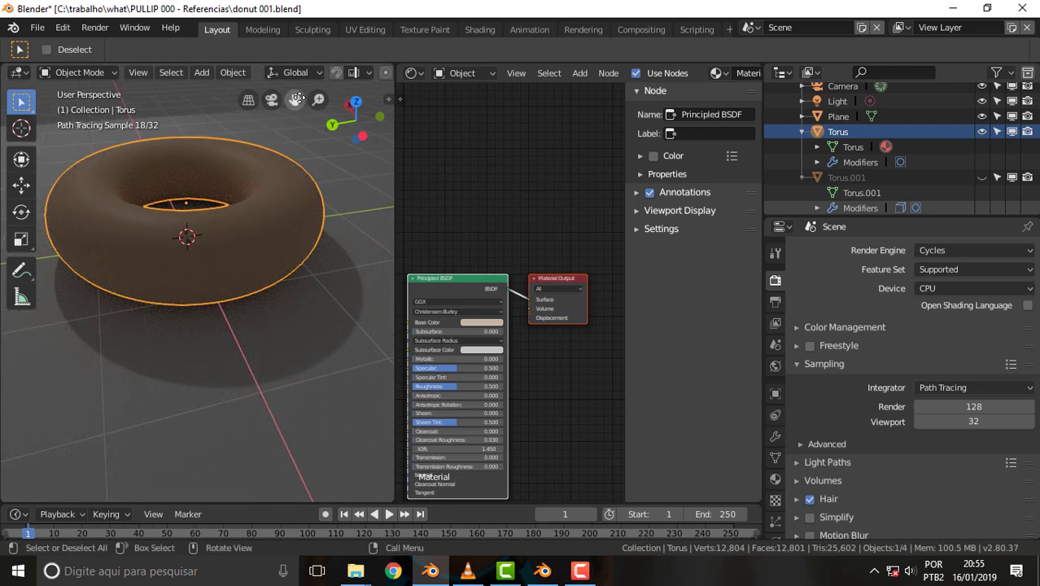
{"action": "left_click_drag", "start_coordinate": [295, 99], "coordinate": [306, 217]}
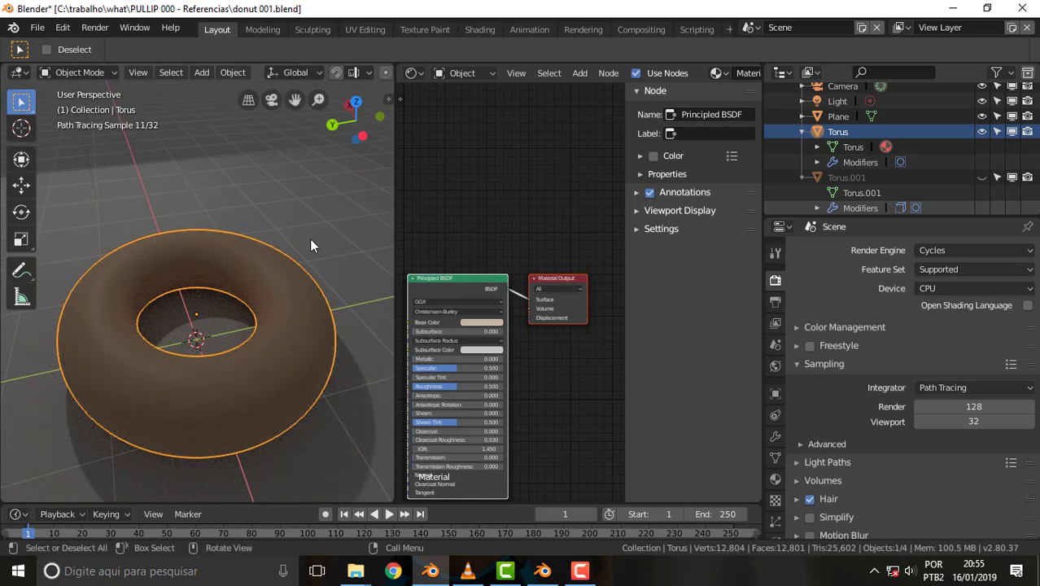
{"action": "middle_click_drag", "start_coordinate": [310, 239], "coordinate": [309, 223]}
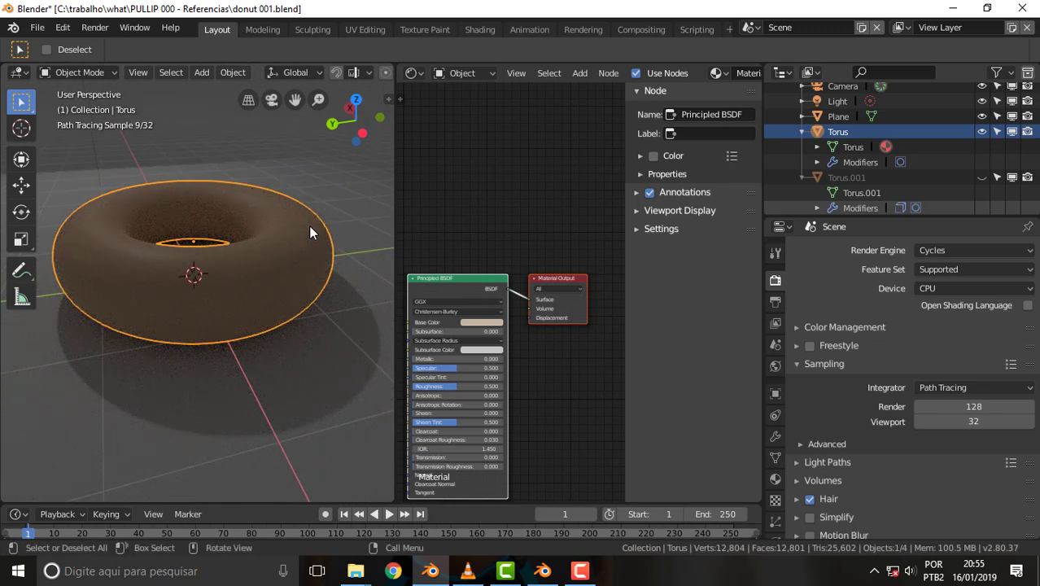
{"action": "scroll", "coordinate": [326, 252], "scroll_direction": "up", "scroll_amount": 3}
{"action": "scroll", "coordinate": [326, 252], "scroll_direction": "down", "scroll_amount": 7}
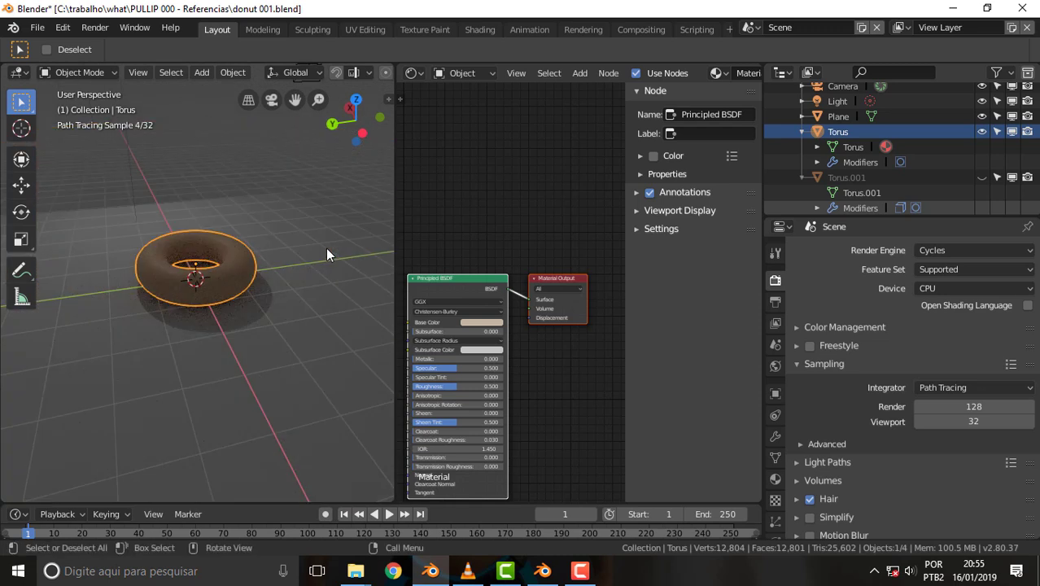
{"action": "mouse_move", "coordinate": [350, 121]}
{"action": "left_mouse_down"}
{"action": "mouse_move", "coordinate": [309, 155]}
{"action": "mouse_move", "coordinate": [204, 167]}
{"action": "mouse_move", "coordinate": [213, 135]}
{"action": "left_mouse_up"}
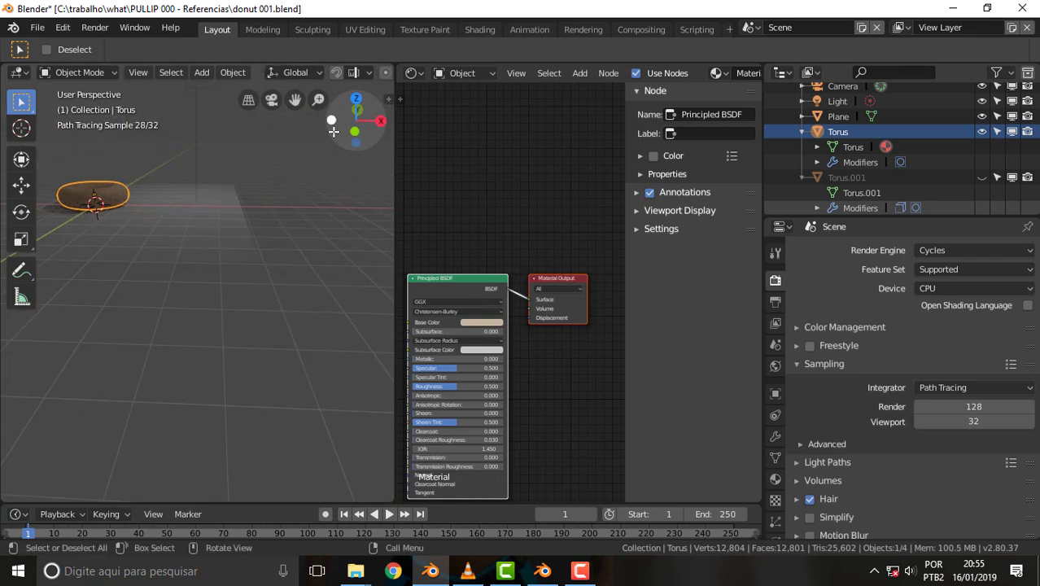
{"action": "mouse_move", "coordinate": [295, 101]}
{"action": "left_mouse_down"}
{"action": "mouse_move", "coordinate": [335, 119]}
{"action": "mouse_move", "coordinate": [304, 113]}
{"action": "mouse_move", "coordinate": [296, 96]}
{"action": "mouse_move", "coordinate": [319, 147]}
{"action": "left_mouse_up"}
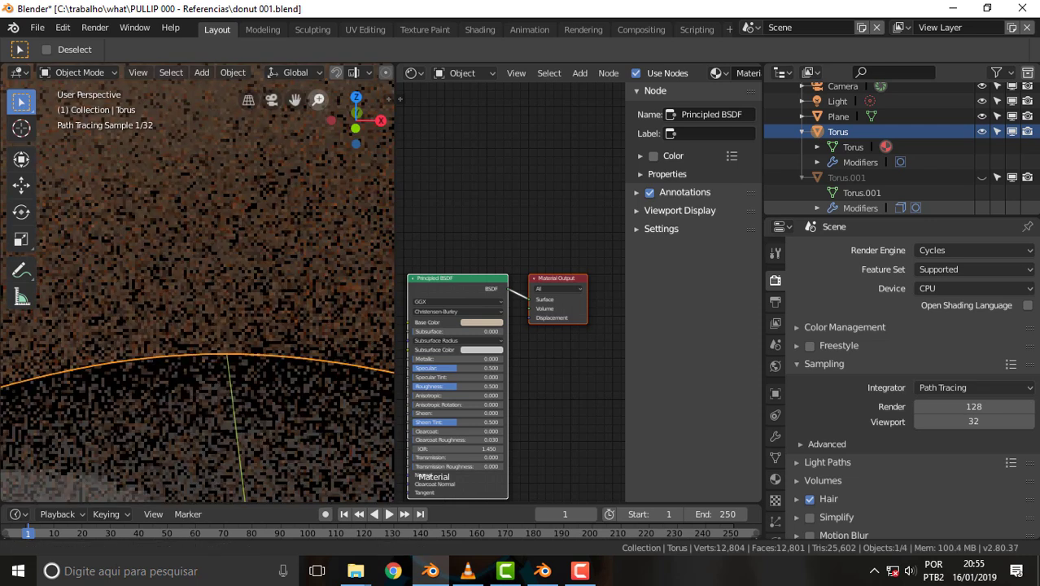
{"action": "mouse_move", "coordinate": [319, 99]}
{"action": "left_mouse_down"}
{"action": "mouse_move", "coordinate": [318, 73]}
{"action": "mouse_move", "coordinate": [319, 163]}
{"action": "left_mouse_up"}
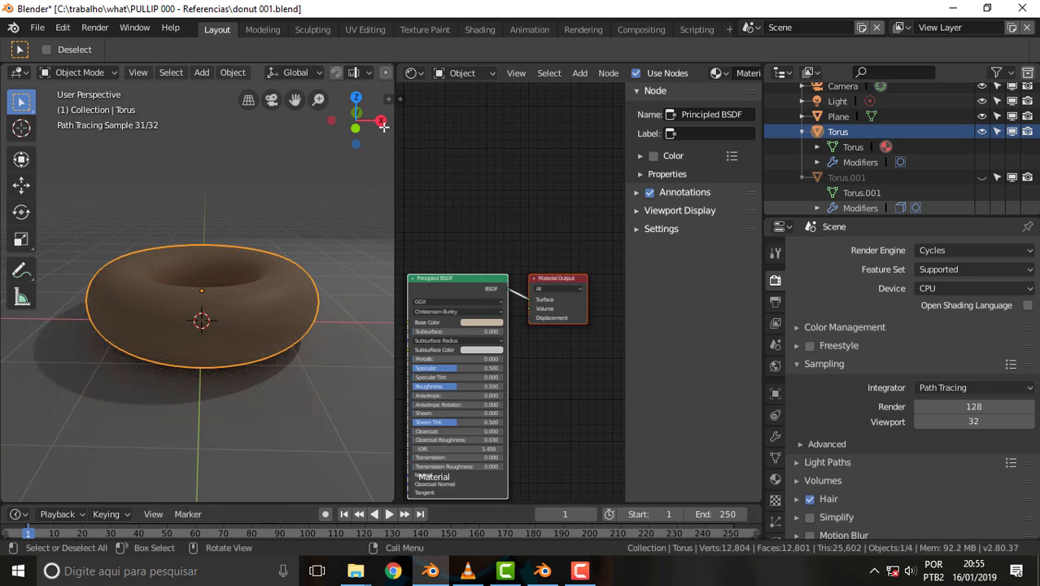
{"action": "left_click_drag", "start_coordinate": [356, 128], "coordinate": [357, 155]}
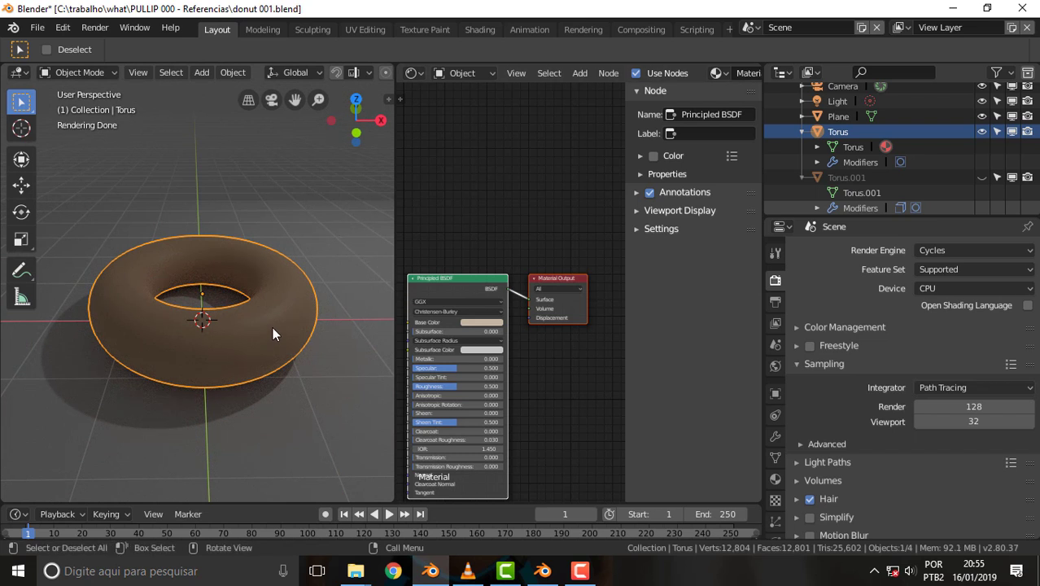
Step: Switch the render engine back to Eevee and move the Principled BSDF and Material Output nodes up
{"action": "left_click", "coordinate": [996, 249]}
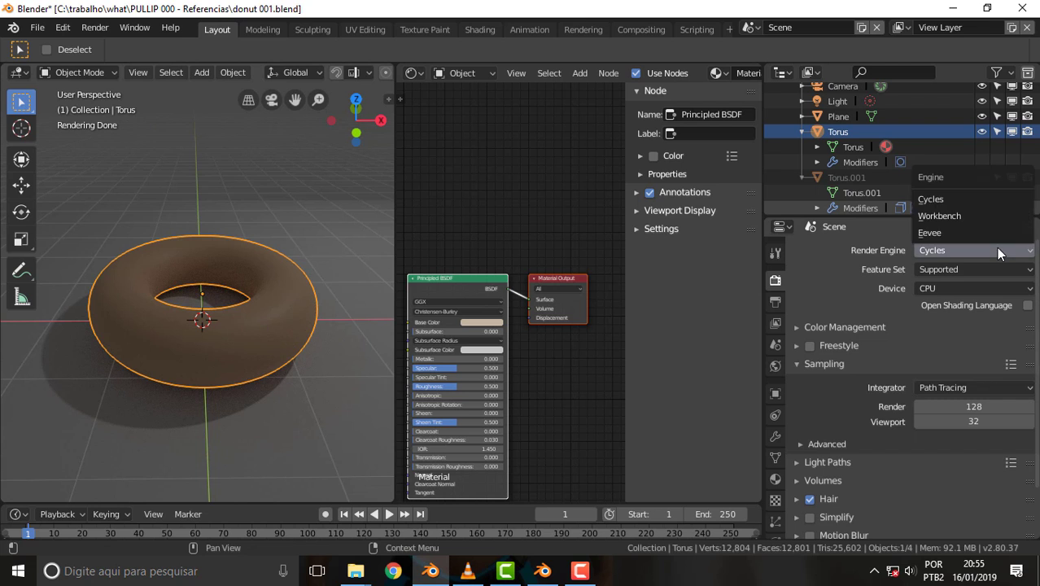
{"action": "left_click", "coordinate": [948, 232]}
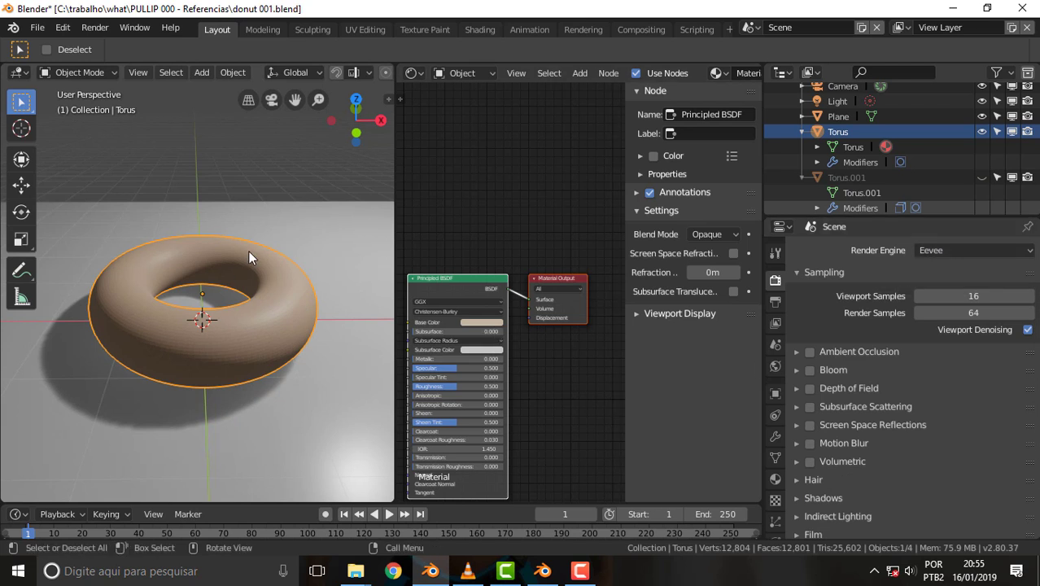
{"action": "left_click_drag", "start_coordinate": [474, 285], "coordinate": [473, 245]}
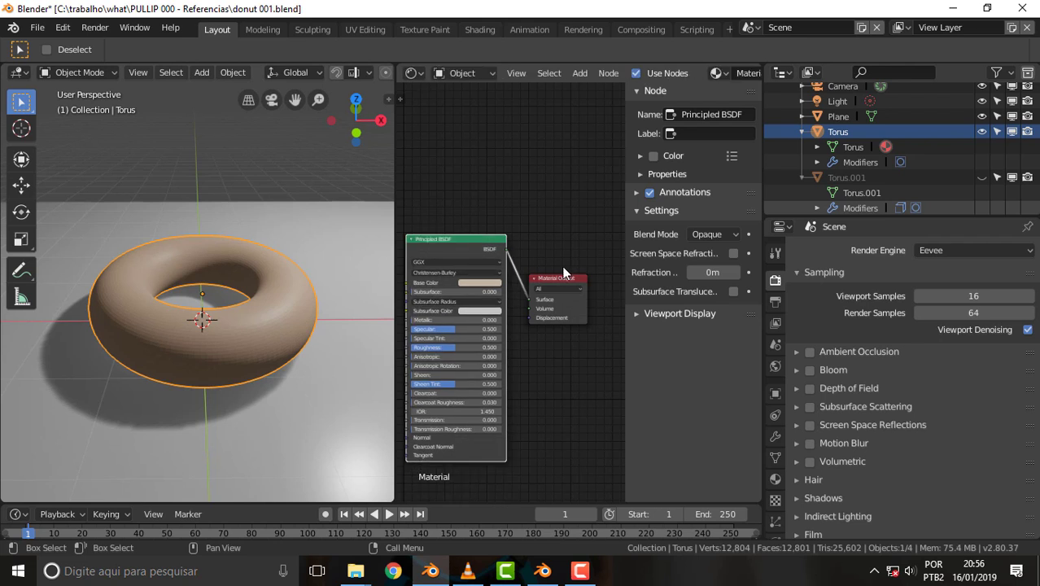
{"action": "left_click_drag", "start_coordinate": [558, 278], "coordinate": [573, 234]}
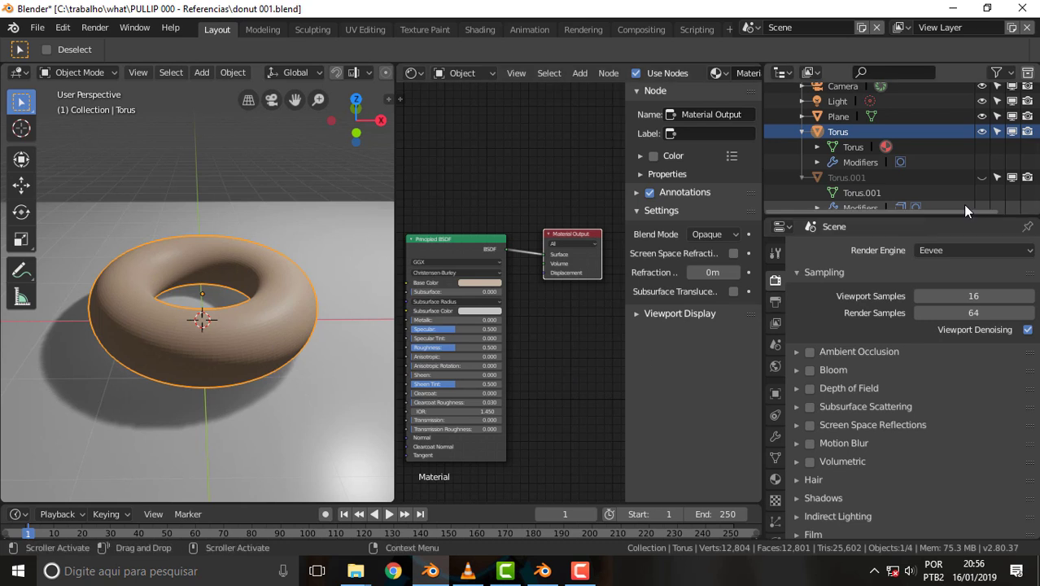
Step: Make Torus.001 visible again from the outliner
{"action": "left_click", "coordinate": [983, 176]}
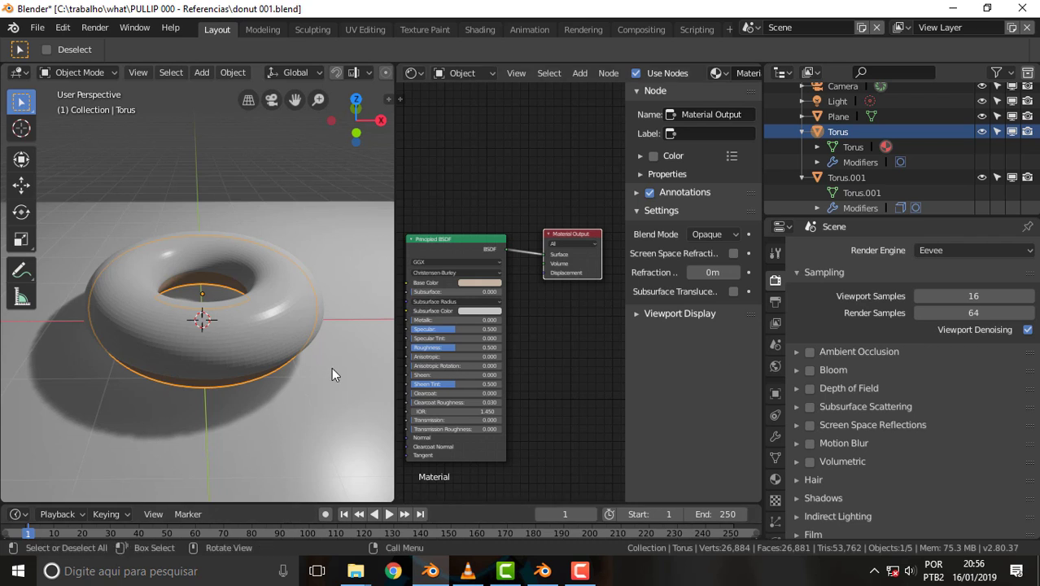
{"action": "scroll", "coordinate": [326, 347], "scroll_direction": "down", "scroll_amount": 1}
{"action": "scroll", "coordinate": [326, 347], "scroll_direction": "down", "scroll_amount": 1}
{"action": "scroll", "coordinate": [326, 347], "scroll_direction": "up", "scroll_amount": 1}
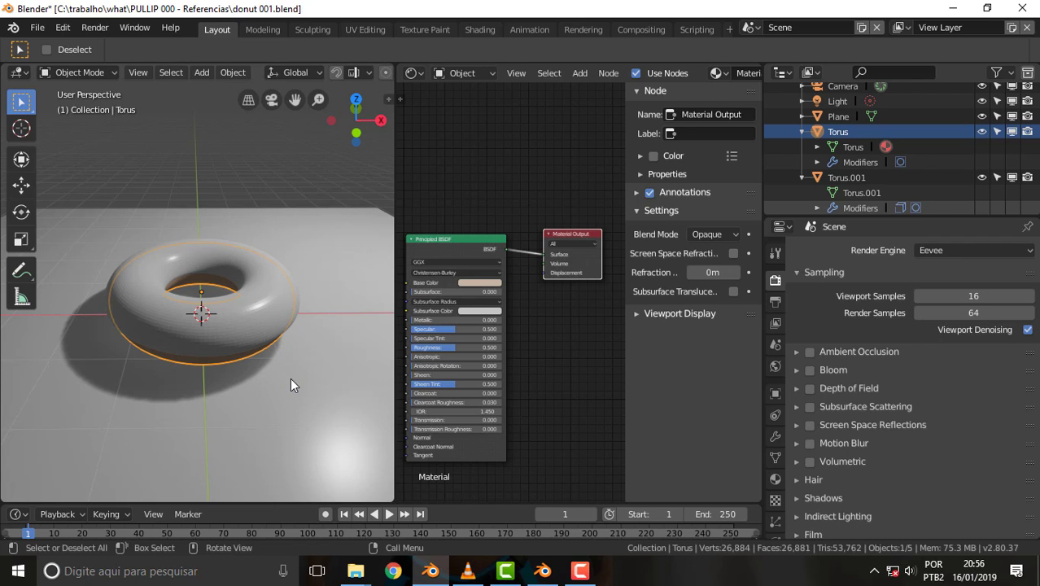
{"action": "scroll", "coordinate": [297, 330], "scroll_direction": "up", "scroll_amount": 1}
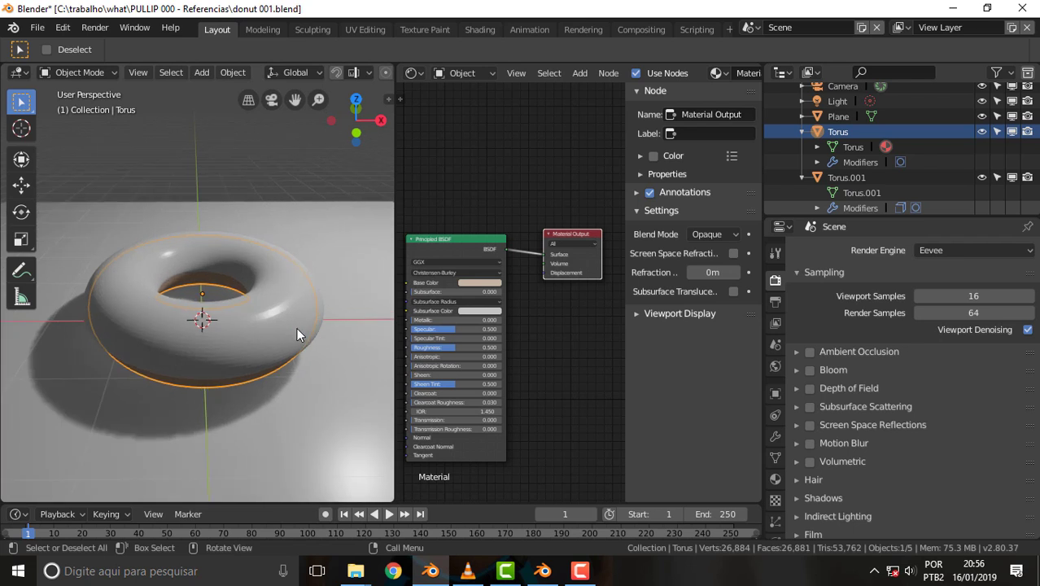